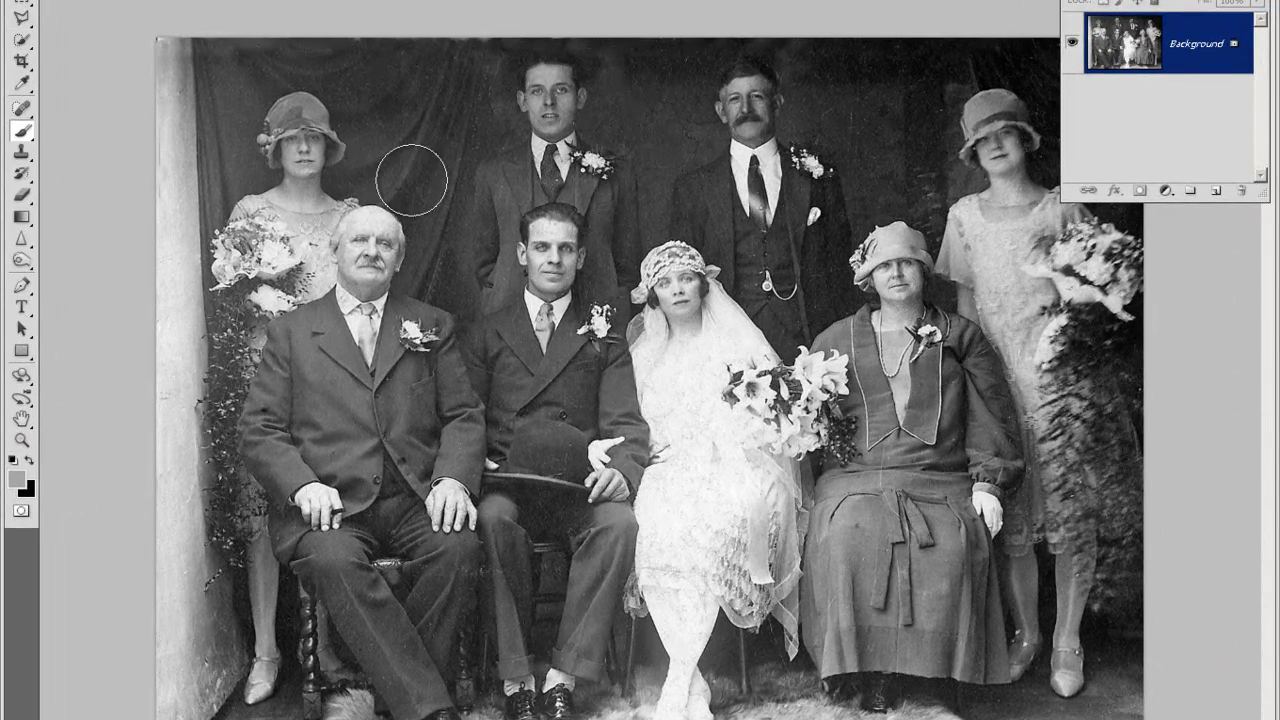
Step: Inspect the faces of the back-row woman in the hat and the young standing man at close range
{"action": "left_click", "coordinate": [21, 440]}
{"action": "left_click_drag", "start_coordinate": [267, 83], "coordinate": [553, 320]}
{"action": "left_click", "coordinate": [553, 320], "text": "alt"}
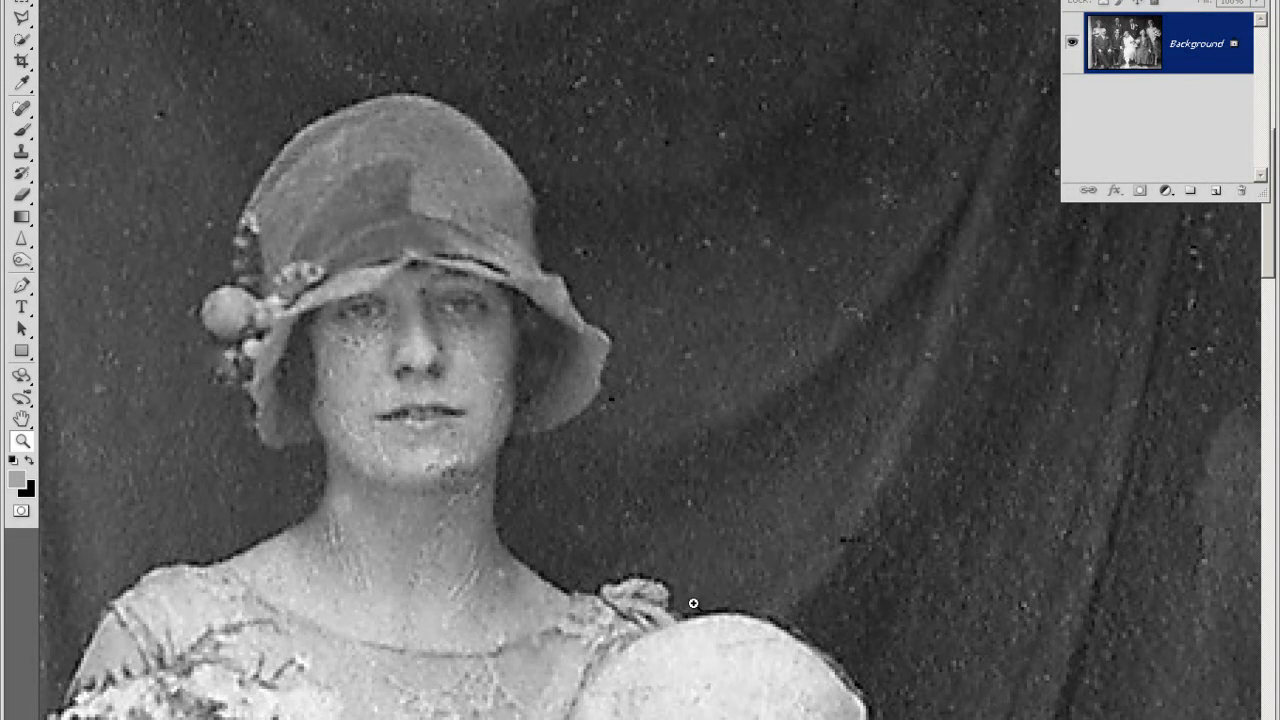
{"action": "left_click_drag", "start_coordinate": [787, 637], "coordinate": [437, 578]}
{"action": "scroll", "coordinate": [437, 578], "scroll_direction": "up", "scroll_amount": 8}
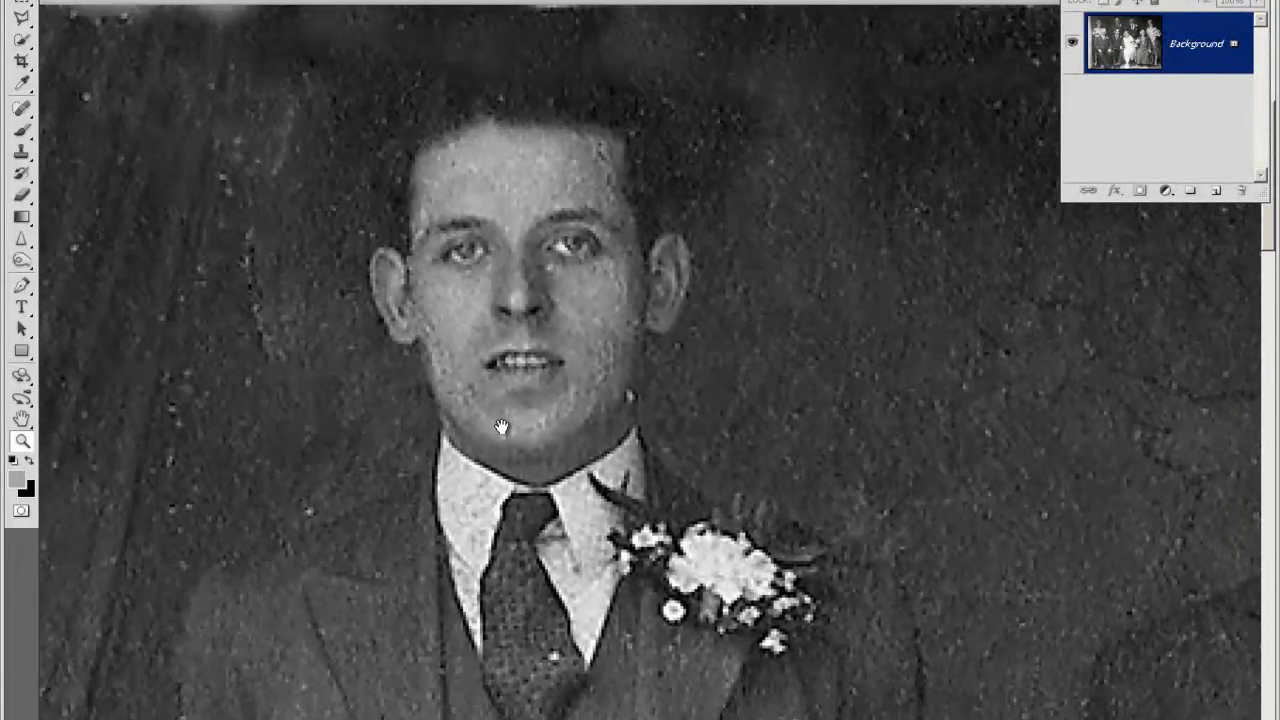
{"action": "left_click_drag", "start_coordinate": [401, 427], "coordinate": [571, 372]}
{"action": "left_click_drag", "start_coordinate": [384, 492], "coordinate": [741, 428]}
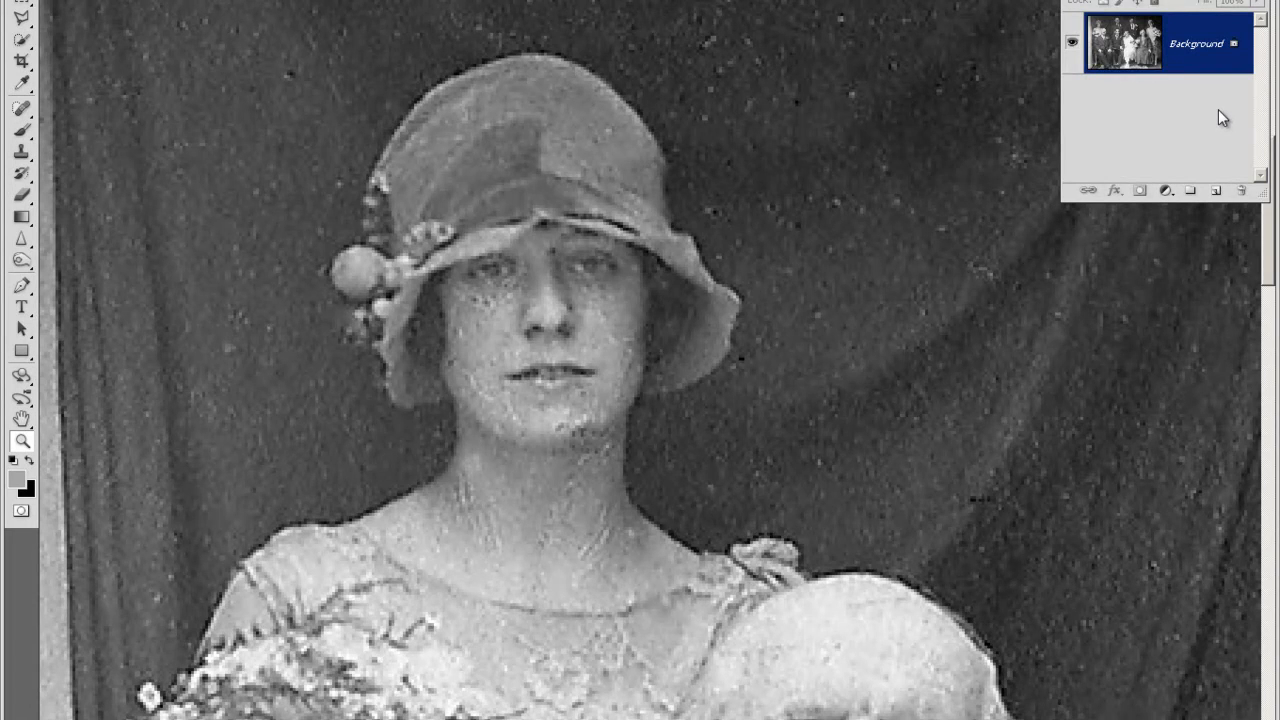
Step: Duplicate the Background layer and open the Unsharp Mask filter on the copy
{"action": "key", "text": "ctrl+j"}
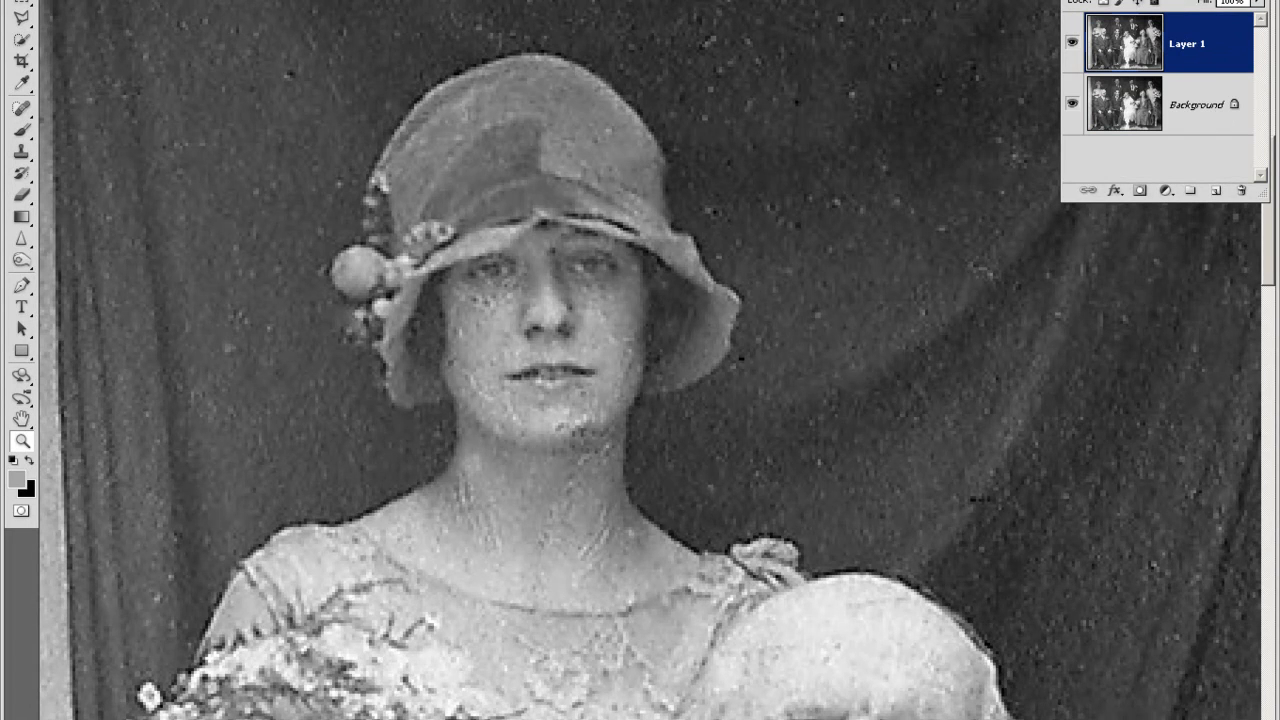
{"action": "key", "text": "alt+t"}
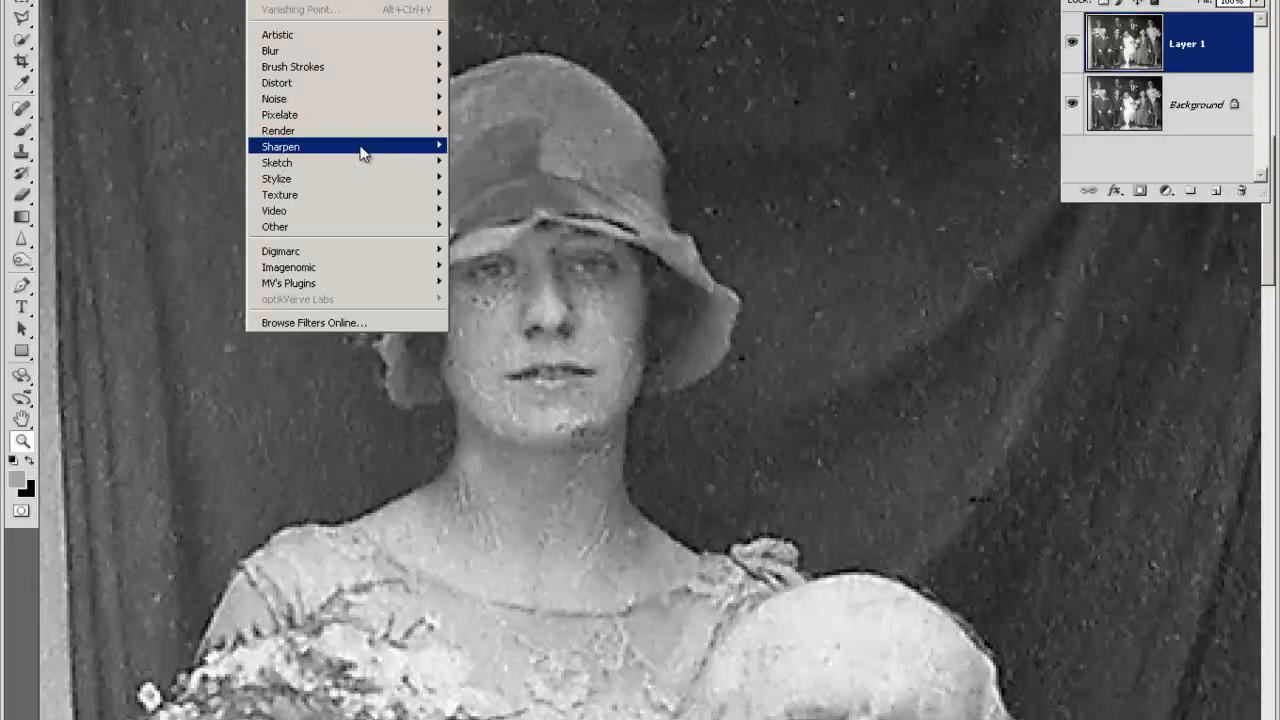
{"action": "mouse_move", "coordinate": [362, 150]}
{"action": "left_click", "coordinate": [545, 210]}
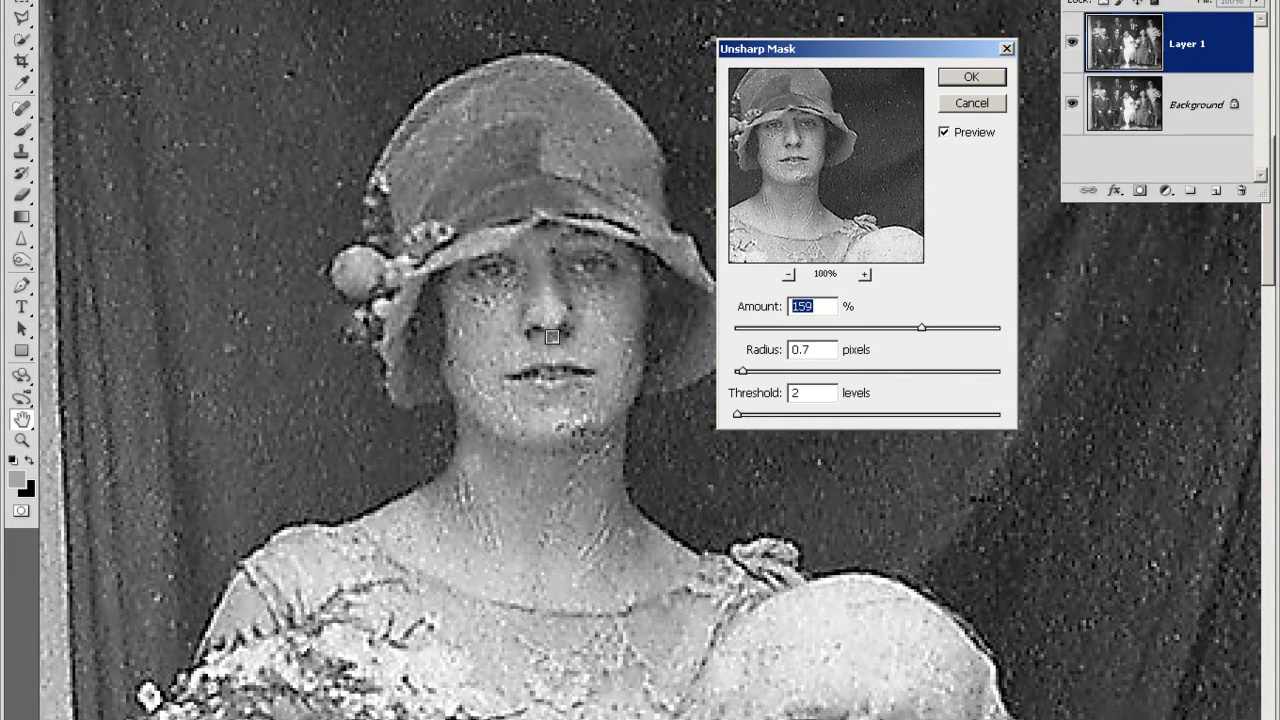
Step: Set the Unsharp Mask amount to 183%, the radius to 0.7 pixels and the threshold to 0 levels
{"action": "left_click_drag", "start_coordinate": [820, 330], "coordinate": [686, 334]}
{"action": "left_click_drag", "start_coordinate": [741, 371], "coordinate": [735, 371]}
{"action": "left_click_drag", "start_coordinate": [746, 414], "coordinate": [721, 419]}
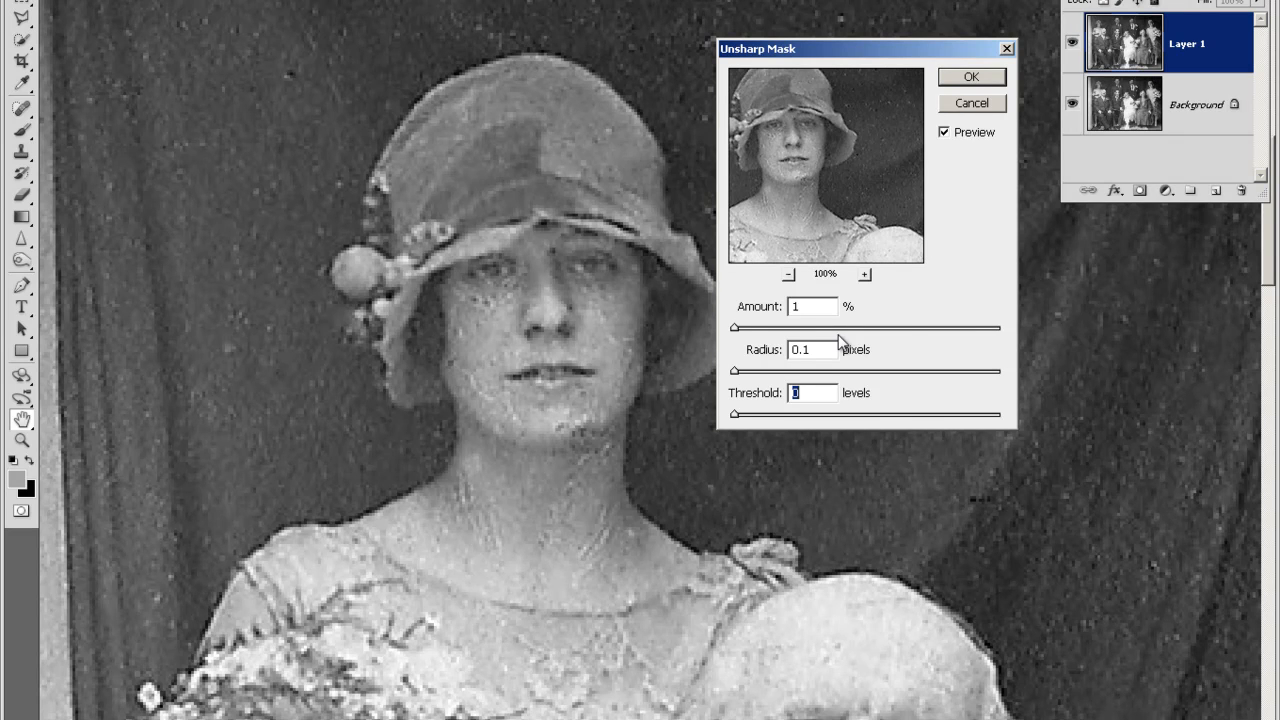
{"action": "left_click", "coordinate": [907, 329]}
{"action": "left_click_drag", "start_coordinate": [908, 328], "coordinate": [942, 328]}
{"action": "left_click_drag", "start_coordinate": [749, 376], "coordinate": [743, 373]}
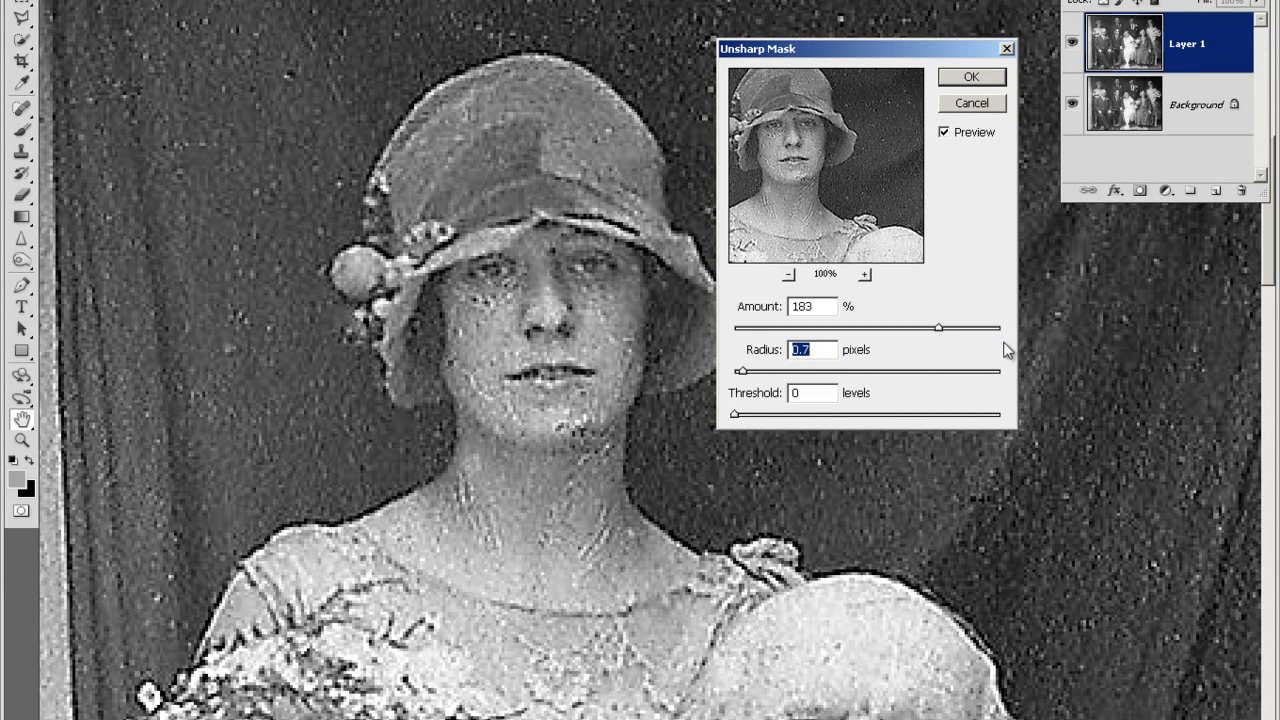
Step: Reduce the Unsharp Mask radius to 0.5 pixels, compare the result with the original and apply the filter
{"action": "left_click", "coordinate": [944, 132]}
{"action": "left_click", "coordinate": [944, 132]}
{"action": "left_click_drag", "start_coordinate": [741, 374], "coordinate": [740, 374]}
{"action": "left_click", "coordinate": [963, 136]}
{"action": "left_click", "coordinate": [963, 136]}
{"action": "left_click", "coordinate": [963, 136]}
{"action": "left_click", "coordinate": [963, 136]}
{"action": "left_click", "coordinate": [965, 136]}
{"action": "left_click", "coordinate": [965, 136]}
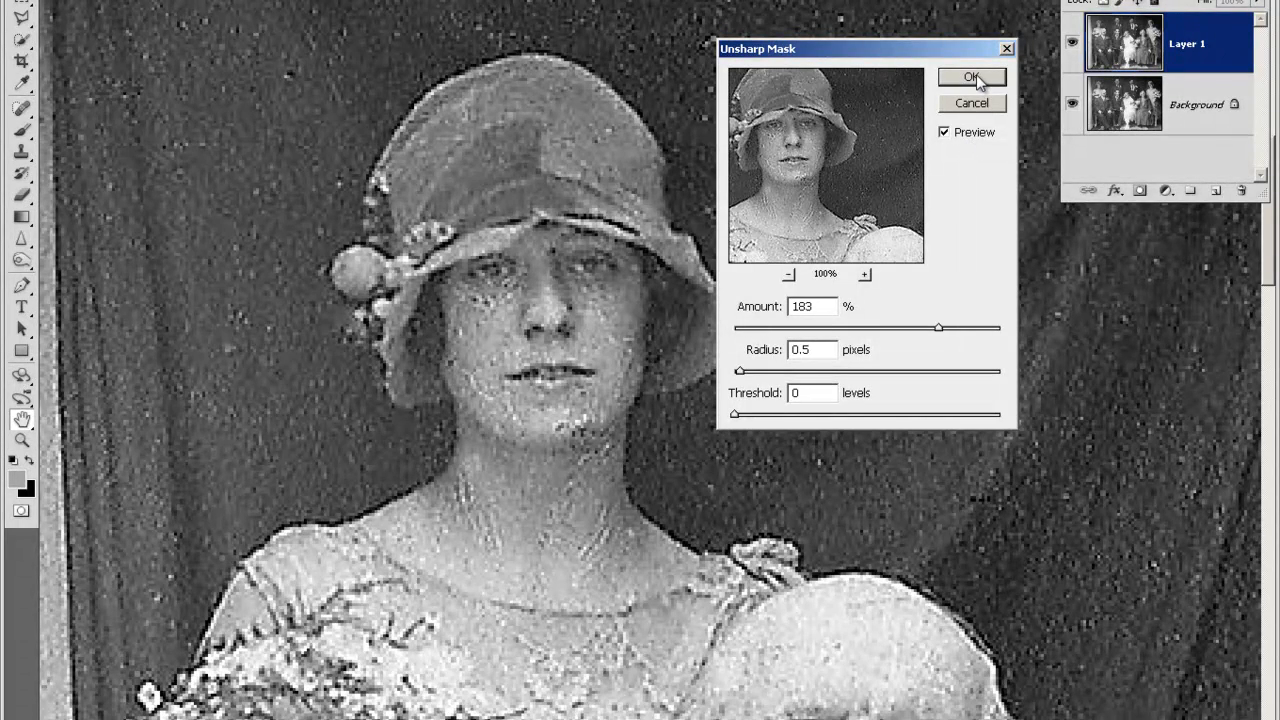
{"action": "left_click_drag", "start_coordinate": [860, 132], "coordinate": [898, 140]}
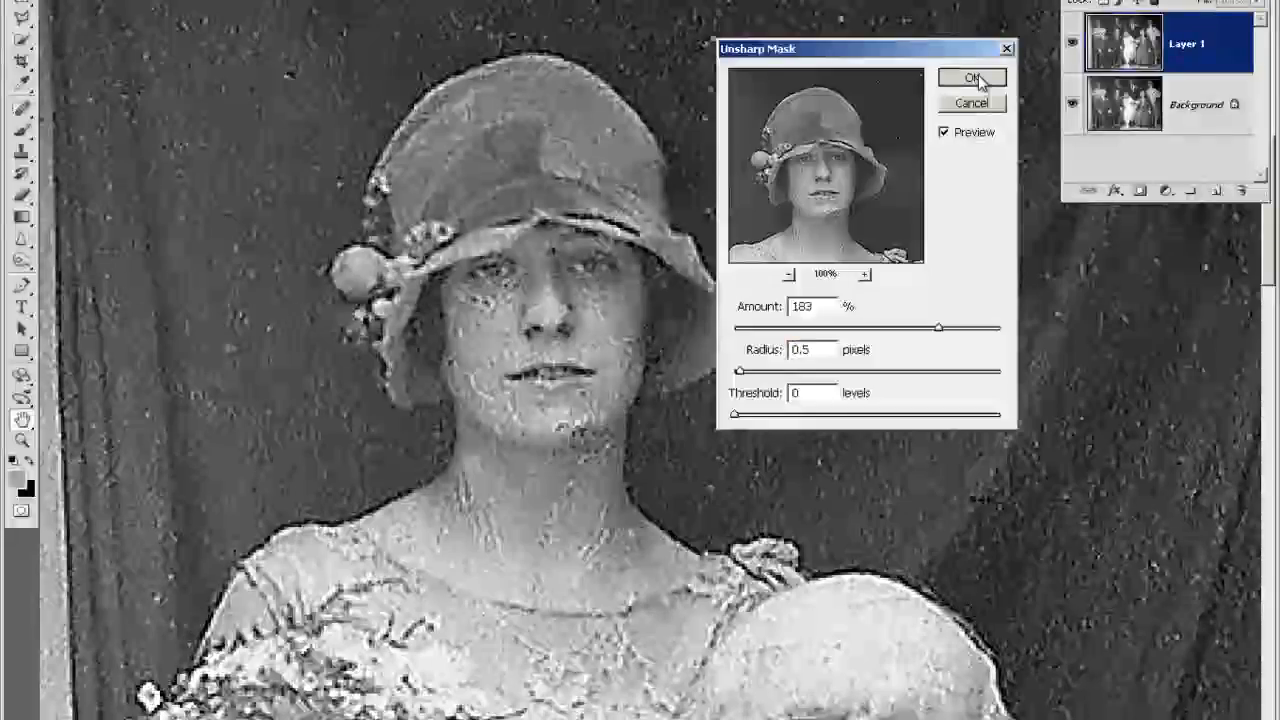
{"action": "left_click", "coordinate": [972, 79]}
Step: Hide the sharpened layer behind a black layer mask and switch to the Brush tool
{"action": "left_click", "coordinate": [1140, 191]}
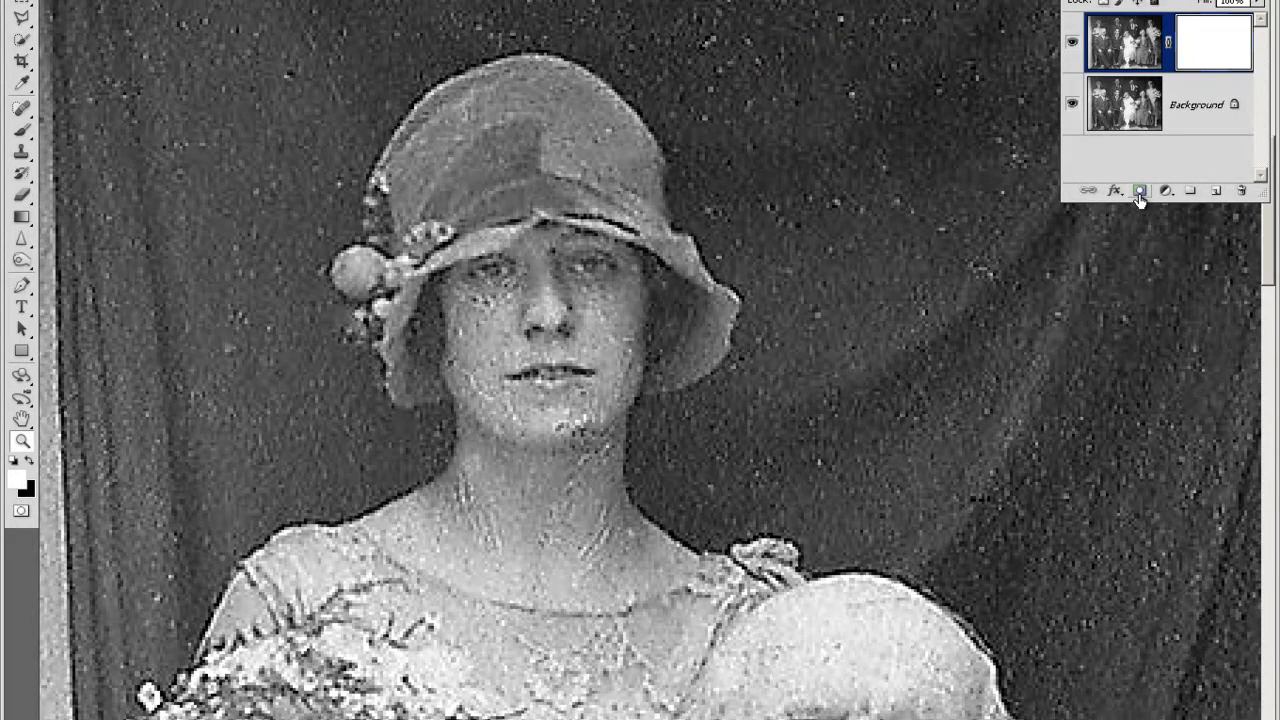
{"action": "key", "text": "ctrl+i"}
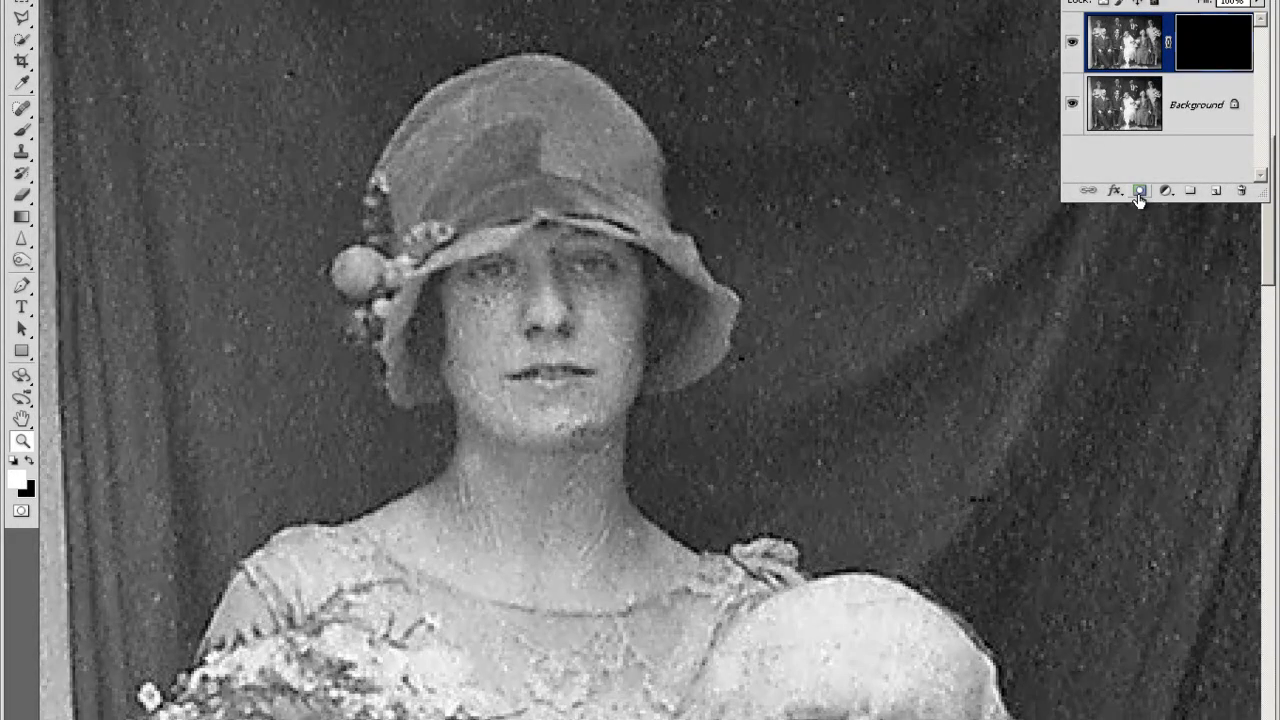
{"action": "key", "text": "b"}
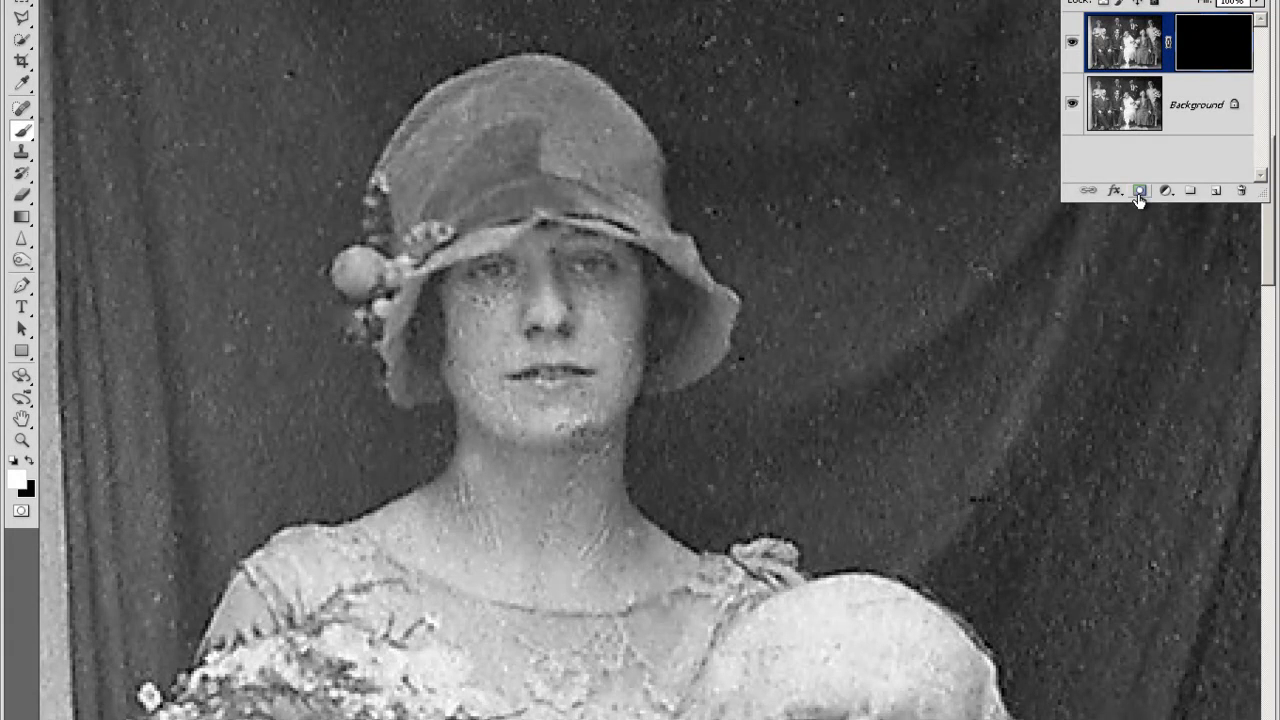
Step: Paint white on the mask with a smaller brush over the facial features of the back-row woman beside the curtain's edge
{"action": "key", "text": "bracketleft"}
{"action": "key", "text": "bracketleft"}
{"action": "key", "text": "bracketleft"}
{"action": "key", "text": "bracketleft"}
{"action": "key", "text": "bracketleft"}
{"action": "mouse_move", "coordinate": [533, 345]}
{"action": "left_mouse_down"}
{"action": "mouse_move", "coordinate": [517, 307]}
{"action": "mouse_move", "coordinate": [491, 297]}
{"action": "mouse_move", "coordinate": [598, 268]}
{"action": "mouse_move", "coordinate": [492, 305]}
{"action": "mouse_move", "coordinate": [500, 288]}
{"action": "mouse_move", "coordinate": [612, 272]}
{"action": "left_mouse_up"}
{"action": "key", "text": "bracketleft"}
{"action": "key", "text": "bracketleft"}
{"action": "key", "text": "bracketleft"}
{"action": "key", "text": "bracketleft"}
{"action": "key", "text": "bracketleft"}
{"action": "left_click_drag", "start_coordinate": [615, 365], "coordinate": [543, 266]}
{"action": "left_click_drag", "start_coordinate": [537, 391], "coordinate": [500, 251]}
Step: Reveal the sharpening on the mask over the seated older man's eyes and facial features
{"action": "left_click_drag", "start_coordinate": [635, 453], "coordinate": [473, 260]}
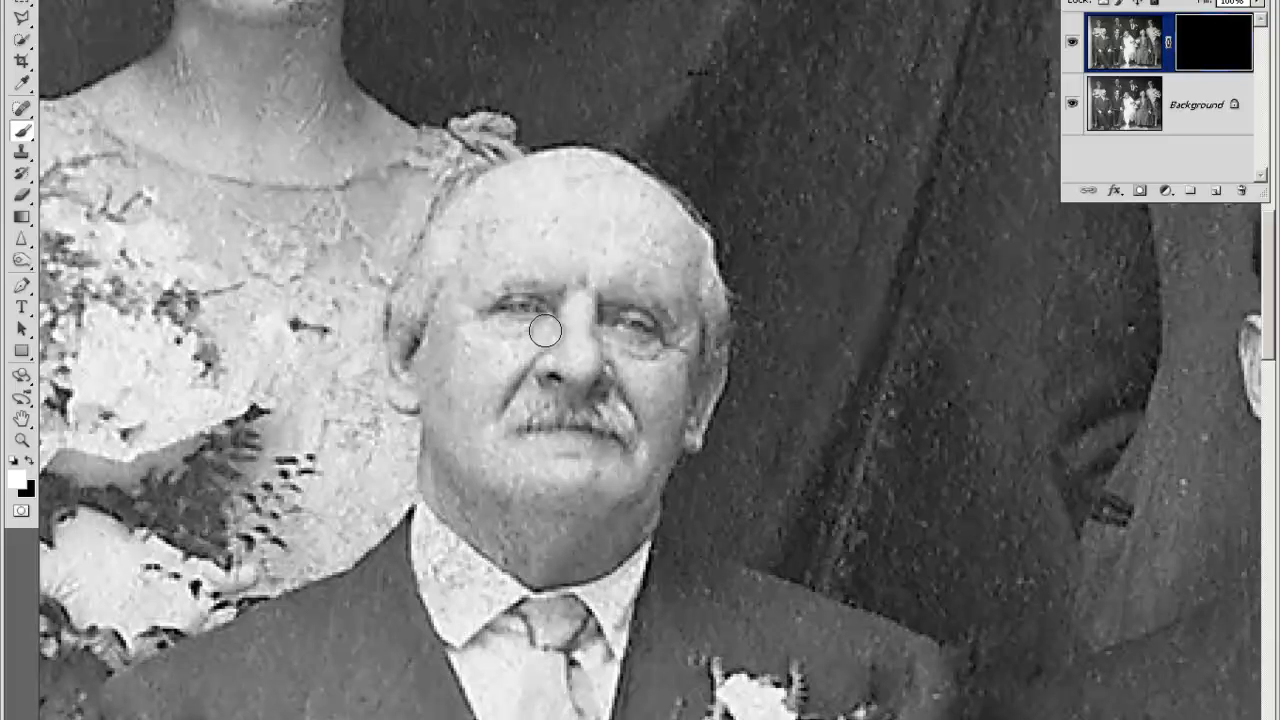
{"action": "mouse_move", "coordinate": [545, 308]}
{"action": "left_mouse_down"}
{"action": "mouse_move", "coordinate": [485, 299]}
{"action": "mouse_move", "coordinate": [558, 313]}
{"action": "left_mouse_up"}
{"action": "mouse_move", "coordinate": [642, 337]}
{"action": "left_mouse_down"}
{"action": "mouse_move", "coordinate": [612, 313]}
{"action": "mouse_move", "coordinate": [649, 358]}
{"action": "left_mouse_up"}
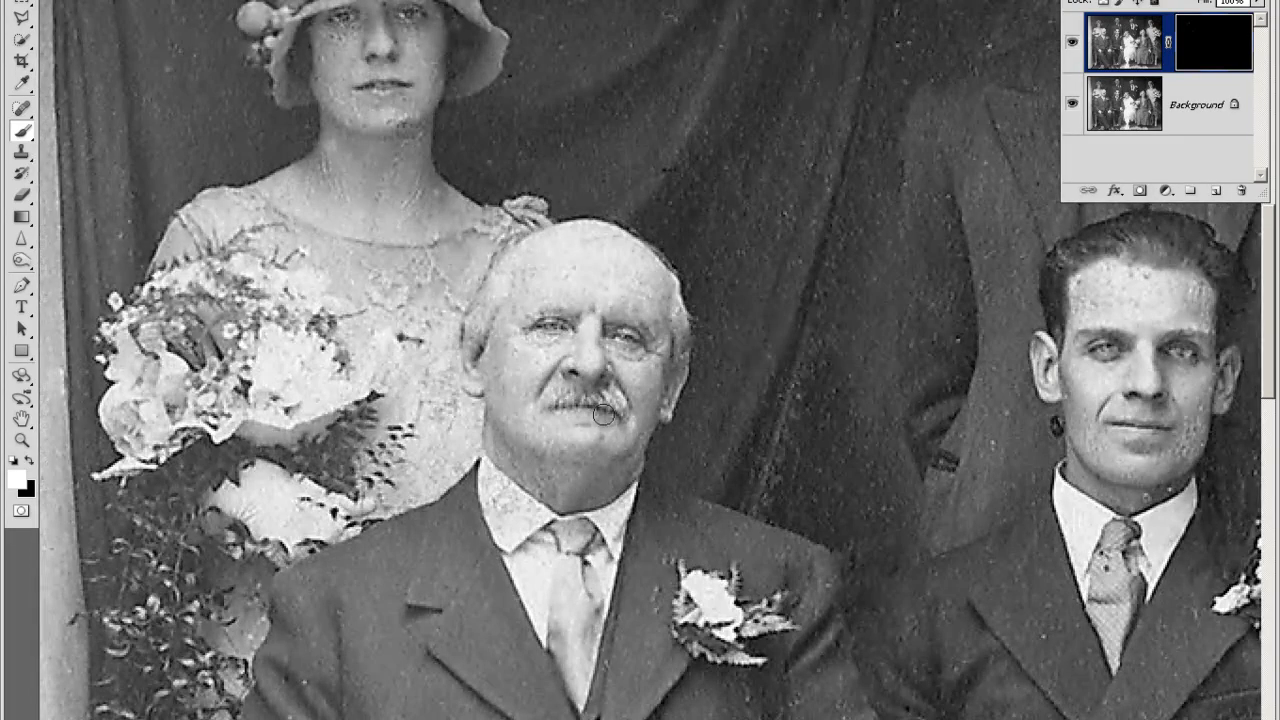
Step: Paint white on the mask over the facial features of the groom and the young man standing behind him
{"action": "mouse_move", "coordinate": [564, 366]}
{"action": "left_mouse_down"}
{"action": "mouse_move", "coordinate": [618, 381]}
{"action": "mouse_move", "coordinate": [534, 391]}
{"action": "mouse_move", "coordinate": [562, 413]}
{"action": "mouse_move", "coordinate": [268, 287]}
{"action": "mouse_move", "coordinate": [125, 387]}
{"action": "left_mouse_up"}
{"action": "mouse_move", "coordinate": [644, 357]}
{"action": "left_mouse_down"}
{"action": "mouse_move", "coordinate": [742, 354]}
{"action": "mouse_move", "coordinate": [676, 424]}
{"action": "mouse_move", "coordinate": [658, 409]}
{"action": "mouse_move", "coordinate": [693, 413]}
{"action": "left_mouse_up"}
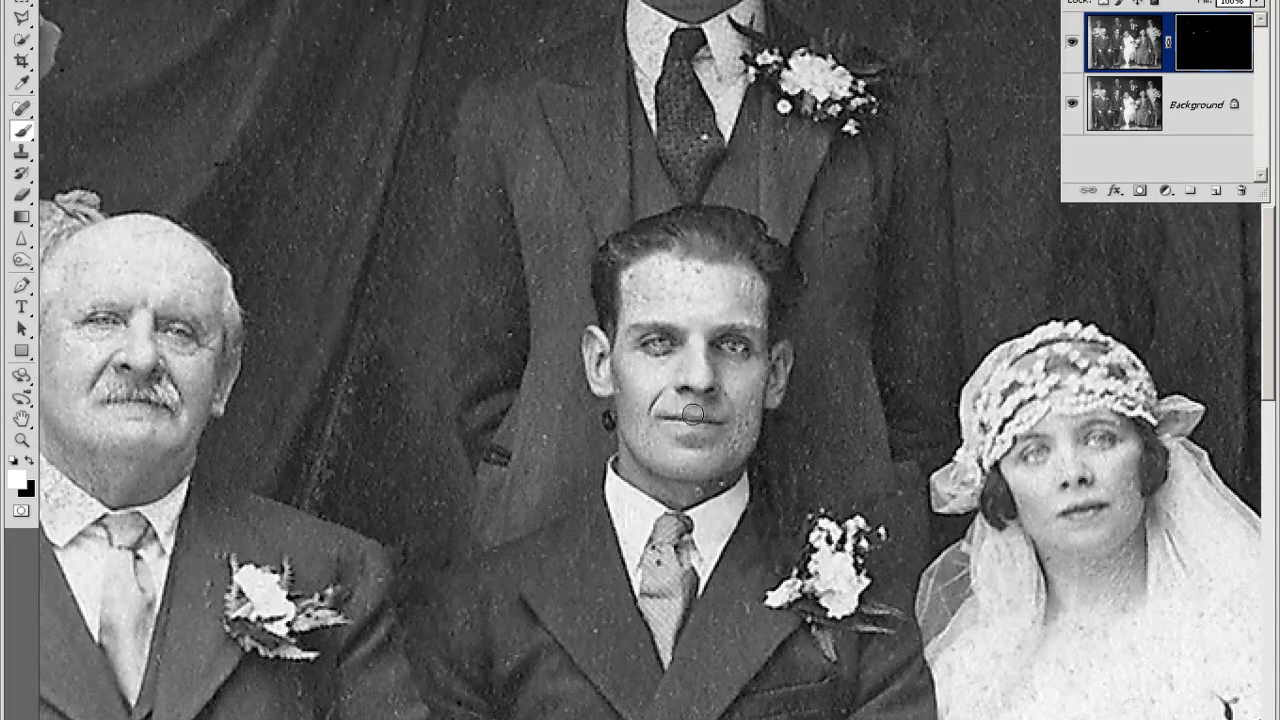
{"action": "left_click_drag", "start_coordinate": [685, 330], "coordinate": [606, 715]}
{"action": "mouse_move", "coordinate": [569, 276]}
{"action": "left_mouse_down"}
{"action": "mouse_move", "coordinate": [569, 298]}
{"action": "mouse_move", "coordinate": [638, 298]}
{"action": "left_mouse_up"}
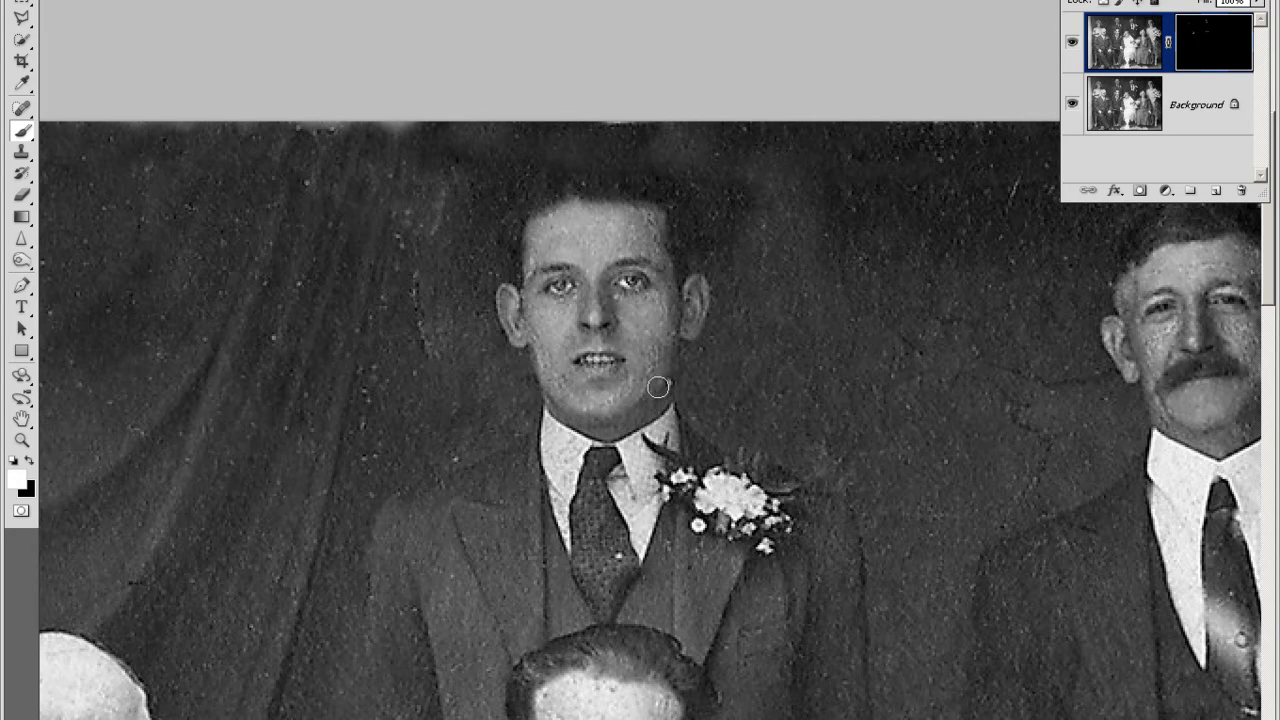
Step: Reveal the sharpening over the facial features of the bride and the standing man with the moustache
{"action": "mouse_move", "coordinate": [691, 351]}
{"action": "left_mouse_down"}
{"action": "mouse_move", "coordinate": [551, 251]}
{"action": "mouse_move", "coordinate": [352, 168]}
{"action": "mouse_move", "coordinate": [257, 23]}
{"action": "left_mouse_up"}
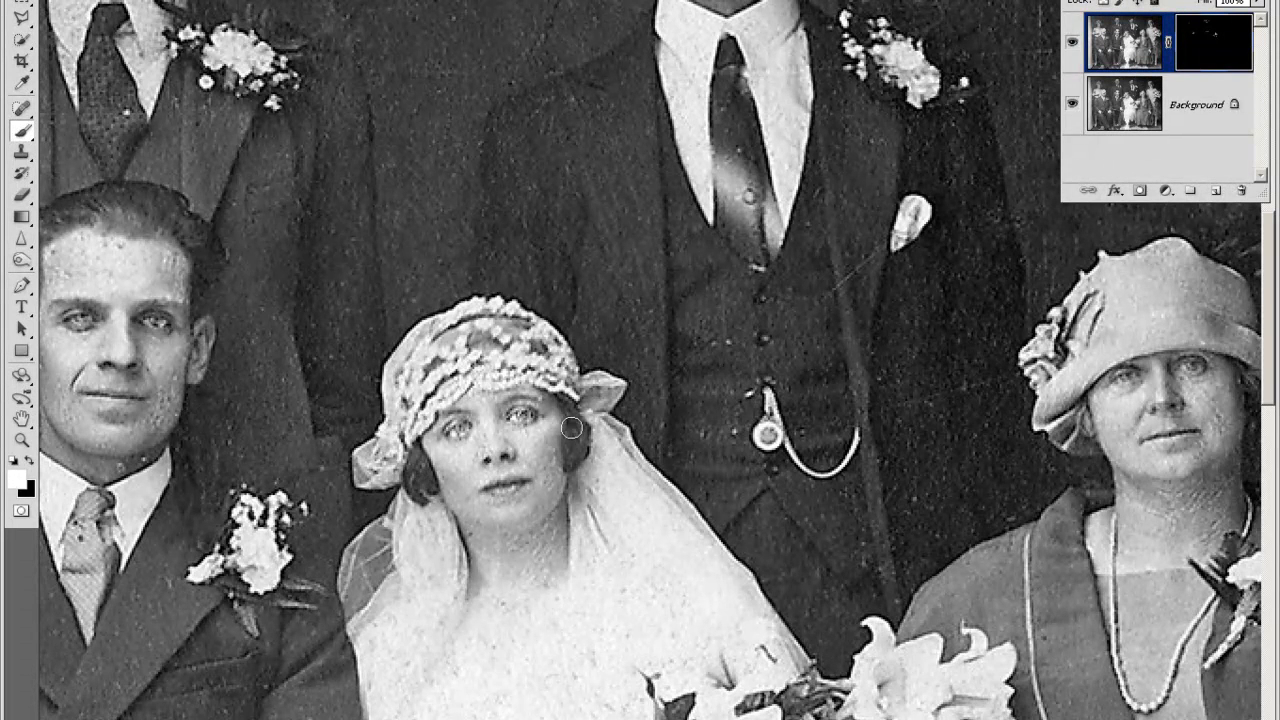
{"action": "left_click_drag", "start_coordinate": [509, 367], "coordinate": [358, 705]}
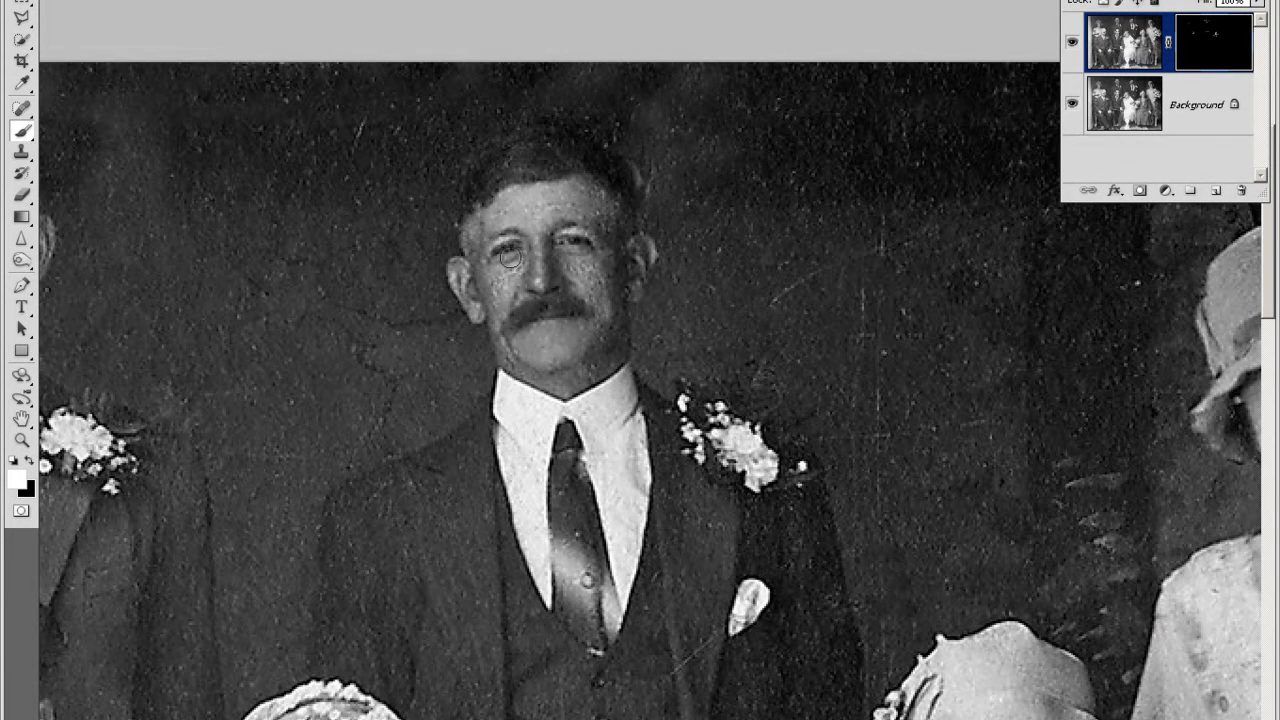
{"action": "left_click_drag", "start_coordinate": [508, 248], "coordinate": [507, 255]}
{"action": "mouse_move", "coordinate": [577, 307]}
{"action": "left_mouse_down"}
{"action": "mouse_move", "coordinate": [522, 332]}
{"action": "mouse_move", "coordinate": [577, 318]}
{"action": "left_mouse_up"}
Step: Paint white on the mask over the faces of the seated woman in the hat and the bridesmaid standing behind her
{"action": "left_click_drag", "start_coordinate": [643, 413], "coordinate": [475, 321]}
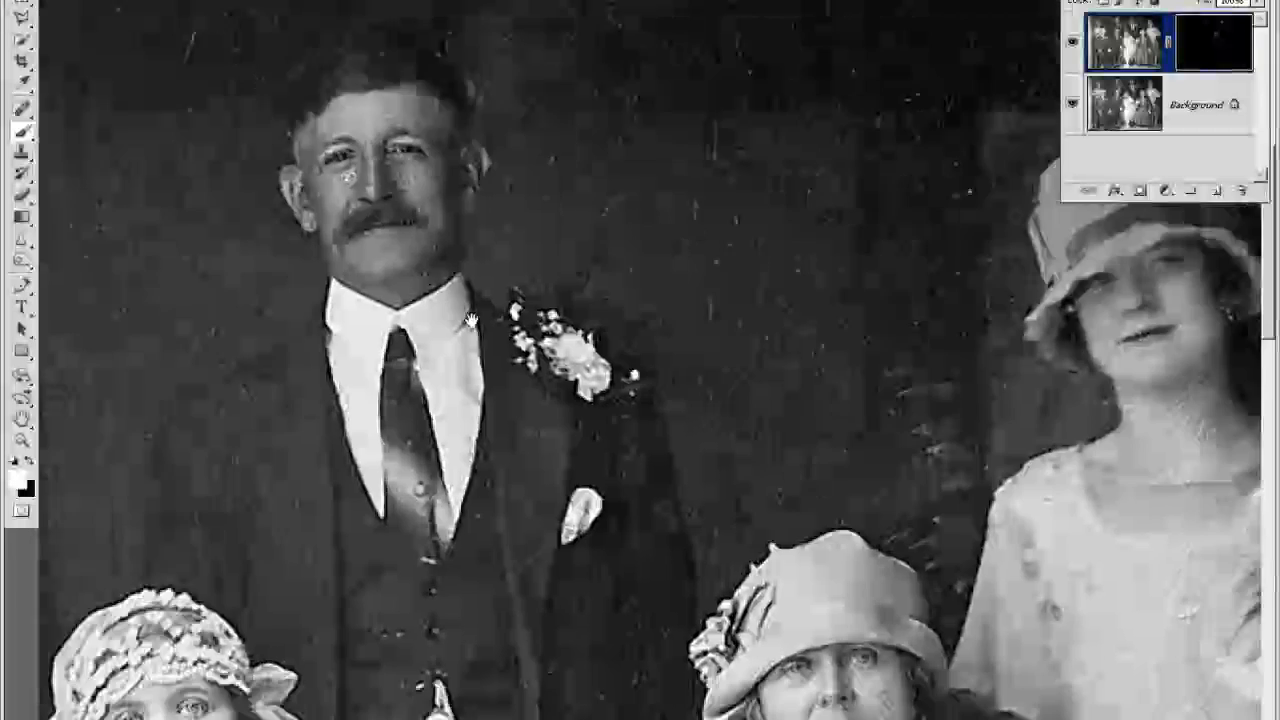
{"action": "left_click_drag", "start_coordinate": [659, 532], "coordinate": [442, 321]}
{"action": "left_click_drag", "start_coordinate": [442, 465], "coordinate": [349, 357]}
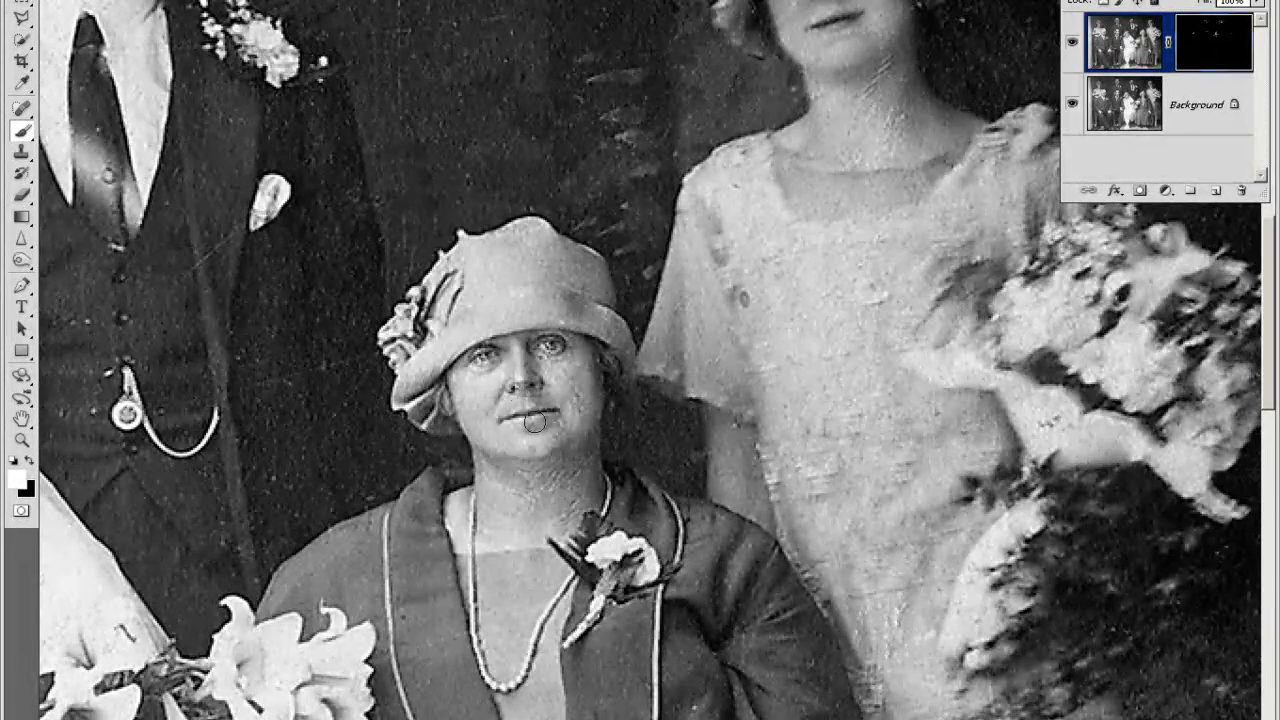
{"action": "left_click_drag", "start_coordinate": [592, 434], "coordinate": [331, 606]}
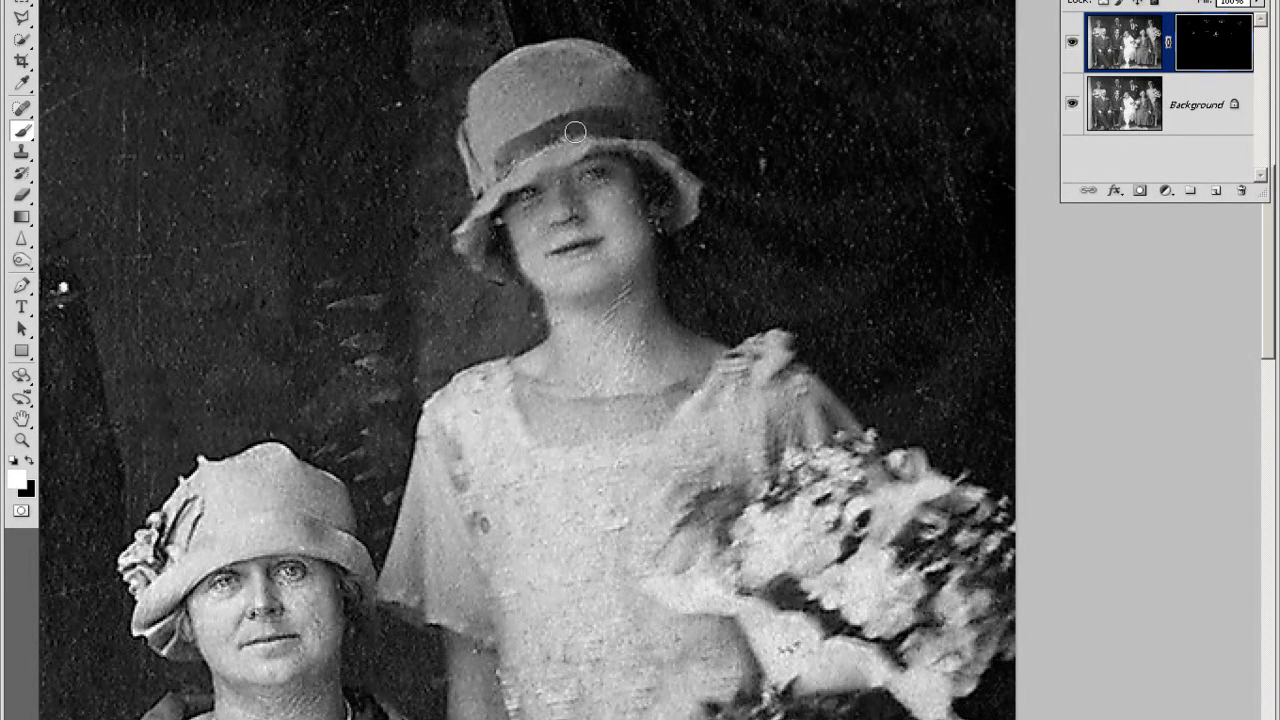
{"action": "left_click_drag", "start_coordinate": [497, 381], "coordinate": [554, 120]}
Step: Reveal the sharpening on the mask over the seated men's black shoes with a larger brush
{"action": "left_click_drag", "start_coordinate": [250, 450], "coordinate": [502, 333]}
{"action": "left_click_drag", "start_coordinate": [507, 258], "coordinate": [302, 115]}
{"action": "left_click_drag", "start_coordinate": [150, 400], "coordinate": [550, 372]}
{"action": "left_click_drag", "start_coordinate": [96, 496], "coordinate": [586, 209]}
{"action": "scroll", "coordinate": [600, 208], "scroll_direction": "down", "scroll_amount": 5}
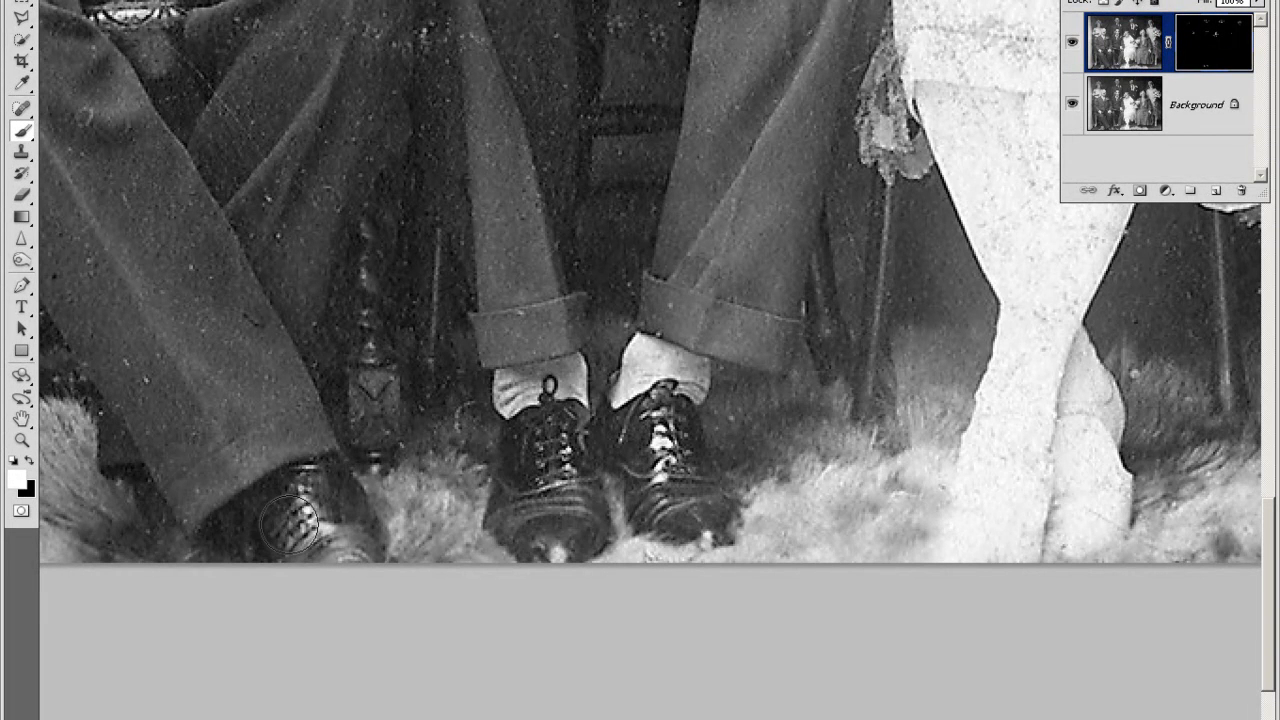
Step: Touch up the mask over remaining details, including the suits, the hatted back-row woman's face and the moustached man's waistcoat
{"action": "key", "text": "ctrl+minus"}
{"action": "key", "text": "ctrl+minus"}
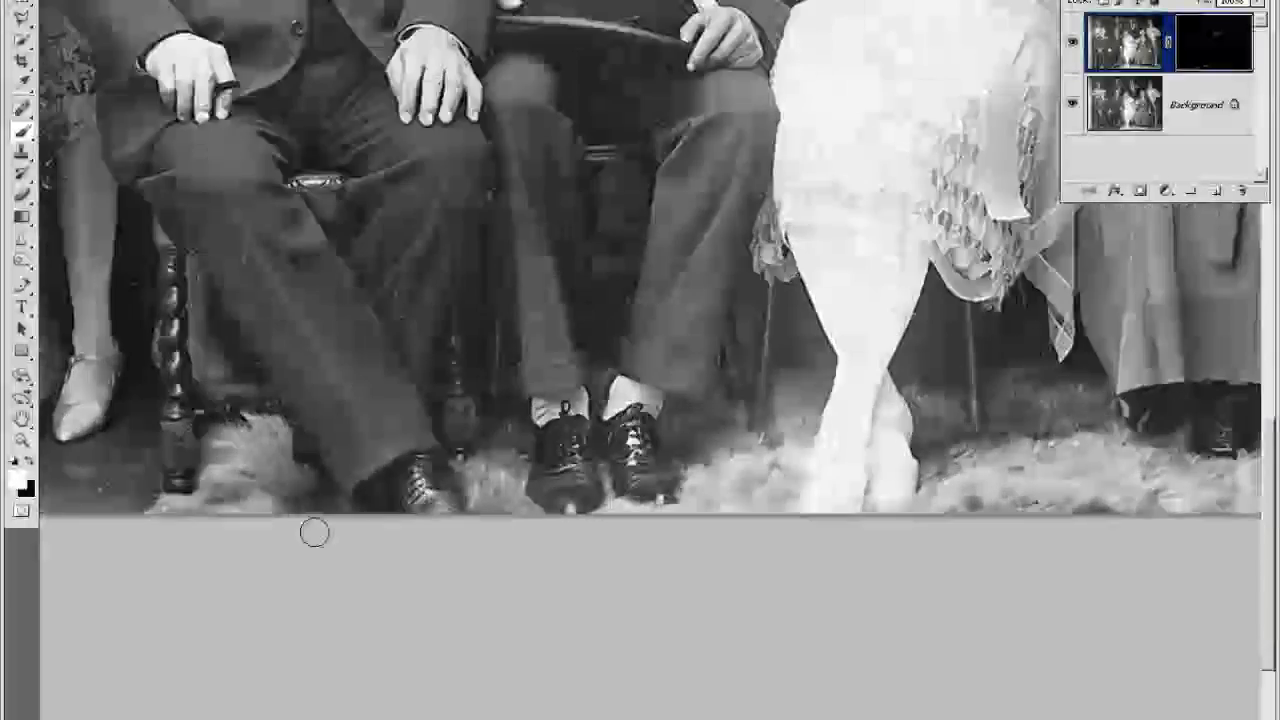
{"action": "mouse_move", "coordinate": [257, 246]}
{"action": "left_mouse_down"}
{"action": "mouse_move", "coordinate": [380, 497]}
{"action": "mouse_move", "coordinate": [392, 617]}
{"action": "left_mouse_up"}
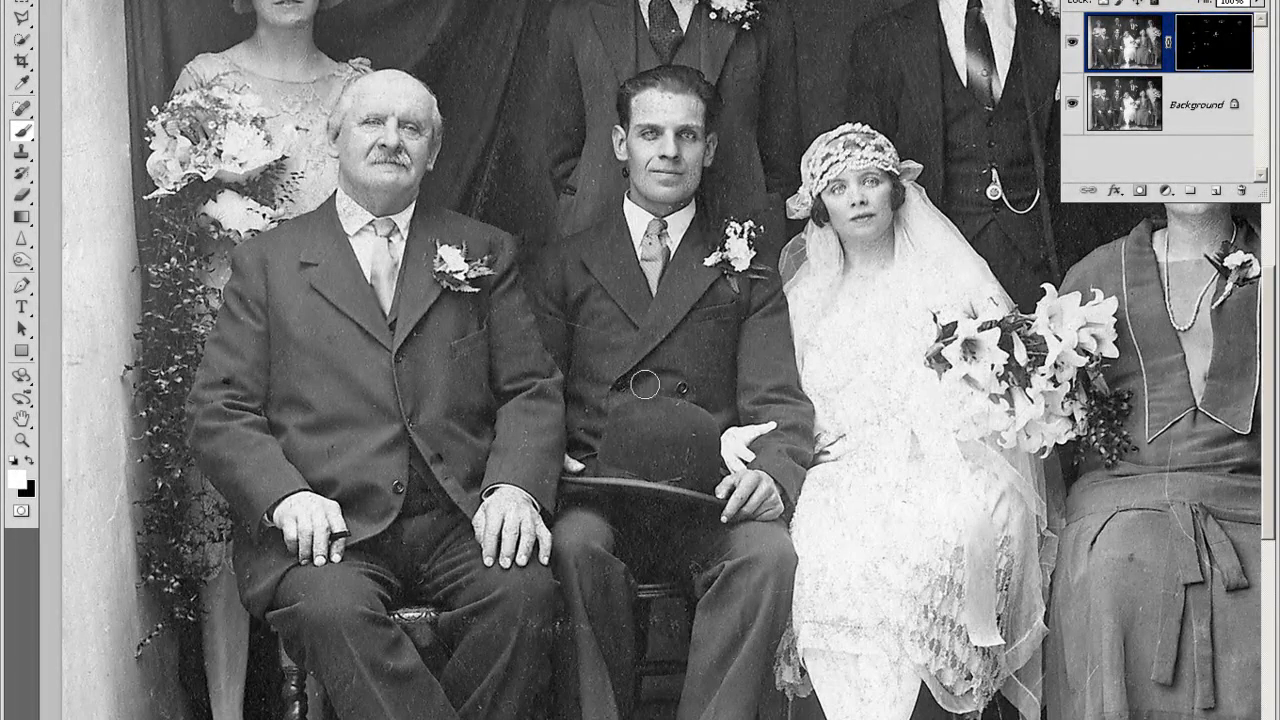
{"action": "left_click_drag", "start_coordinate": [420, 280], "coordinate": [465, 515]}
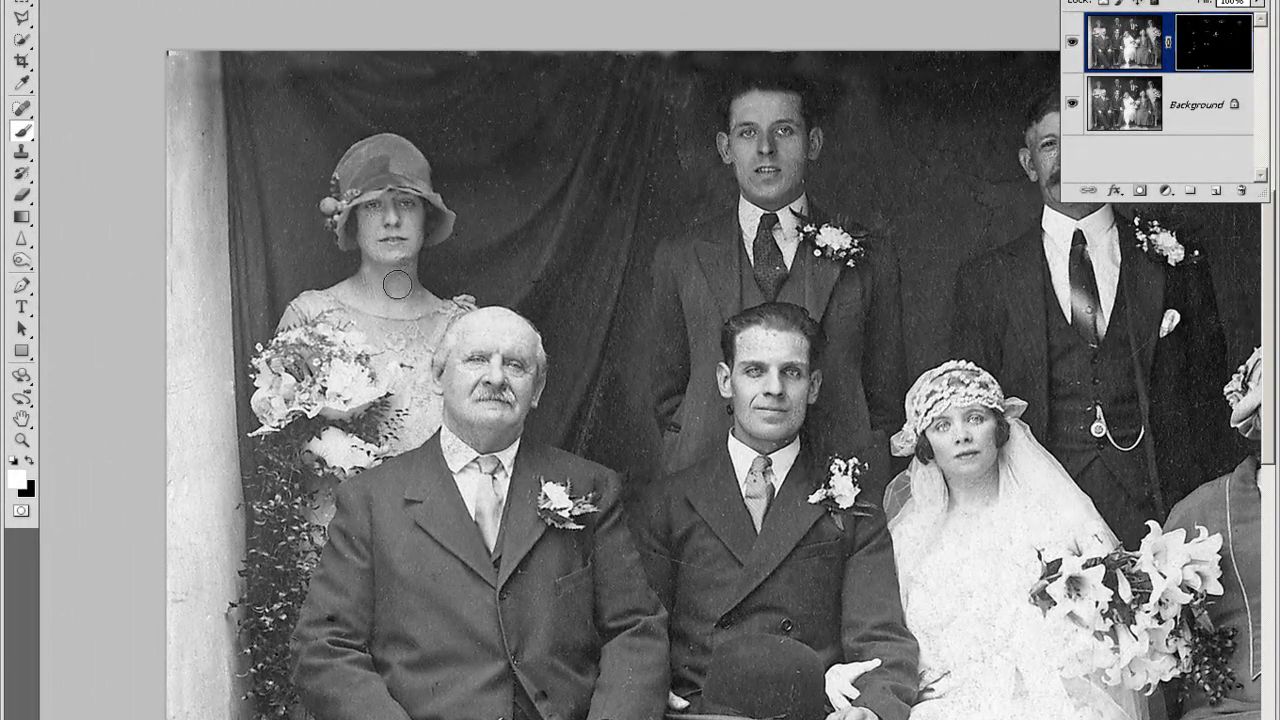
{"action": "left_click", "coordinate": [395, 220]}
{"action": "left_click_drag", "start_coordinate": [678, 373], "coordinate": [447, 413]}
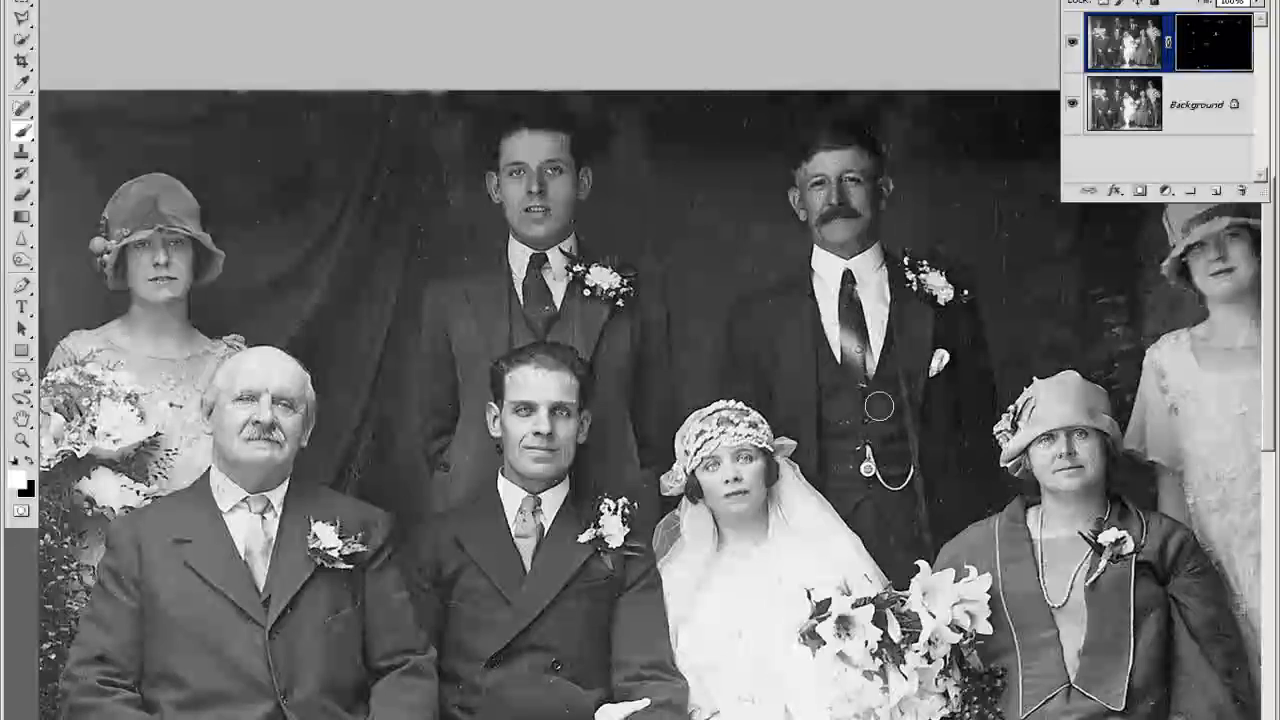
{"action": "left_click", "coordinate": [847, 399]}
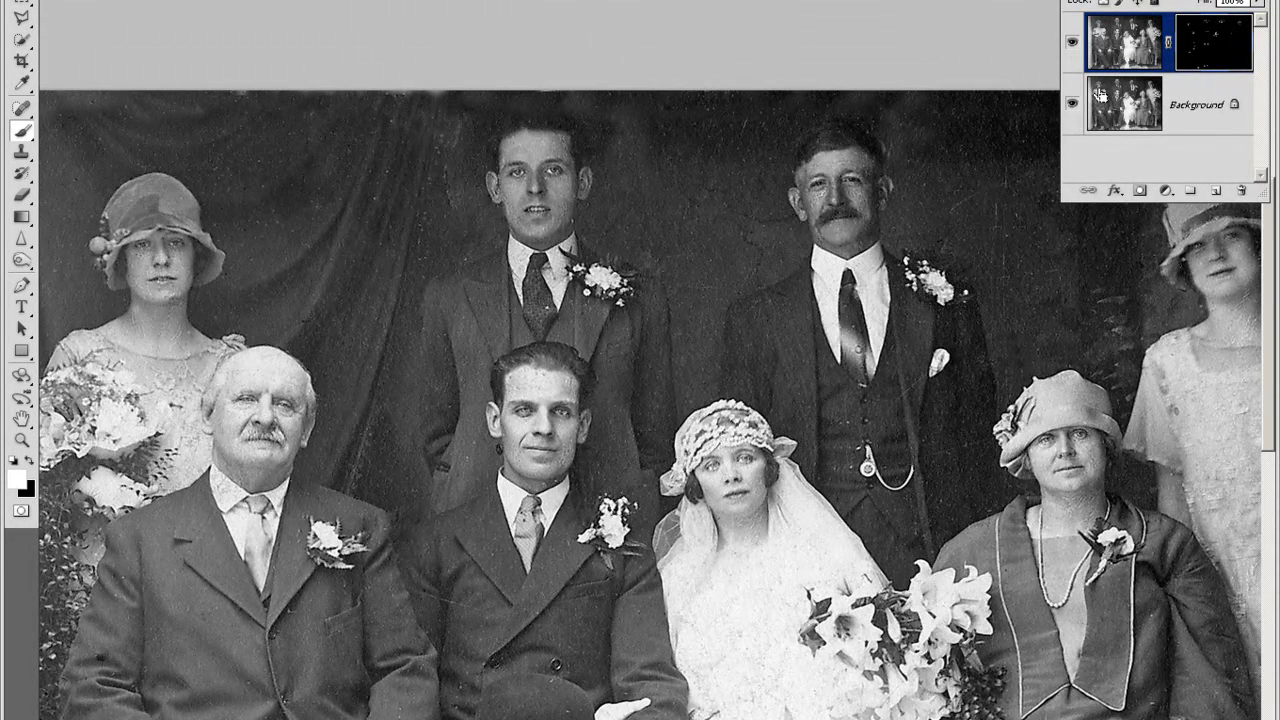
Step: Merge the sharpened layer into the Background, duplicate the result and review the whole photo
{"action": "key", "text": "ctrl+e"}
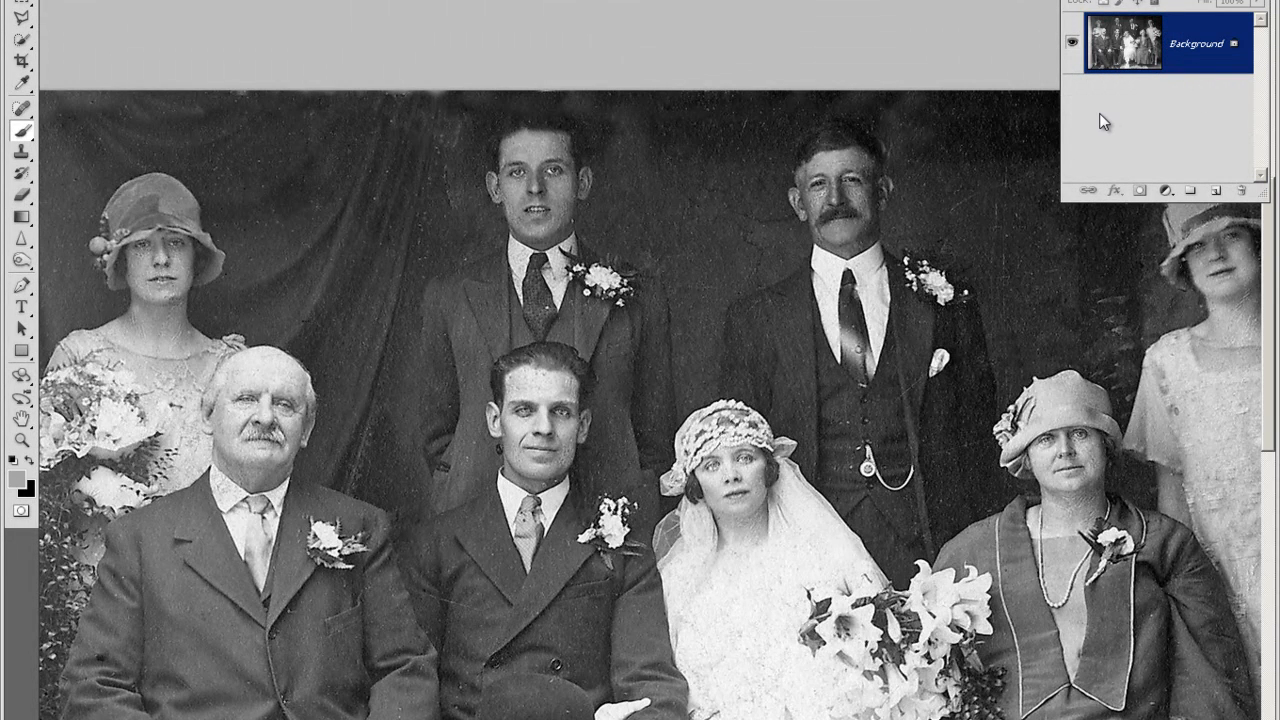
{"action": "key", "text": "ctrl+j"}
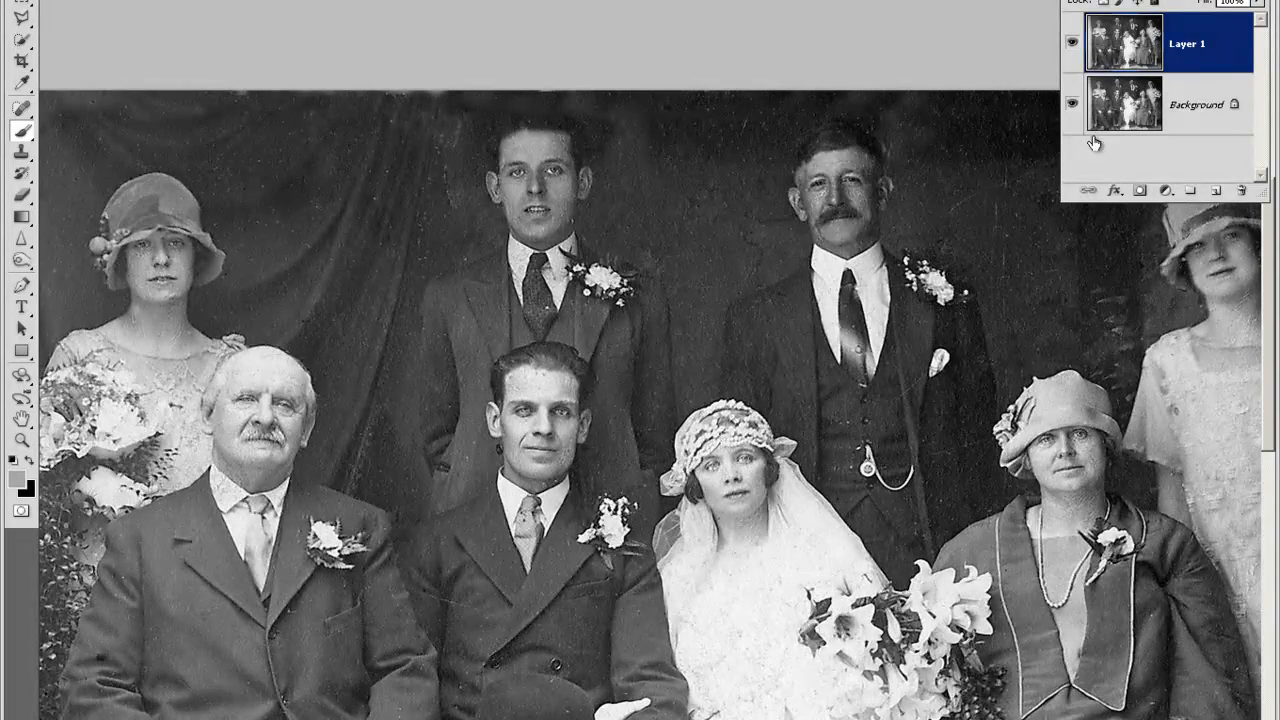
{"action": "mouse_move", "coordinate": [647, 351]}
{"action": "left_mouse_down"}
{"action": "mouse_move", "coordinate": [595, 256]}
{"action": "mouse_move", "coordinate": [572, 333]}
{"action": "left_mouse_up"}
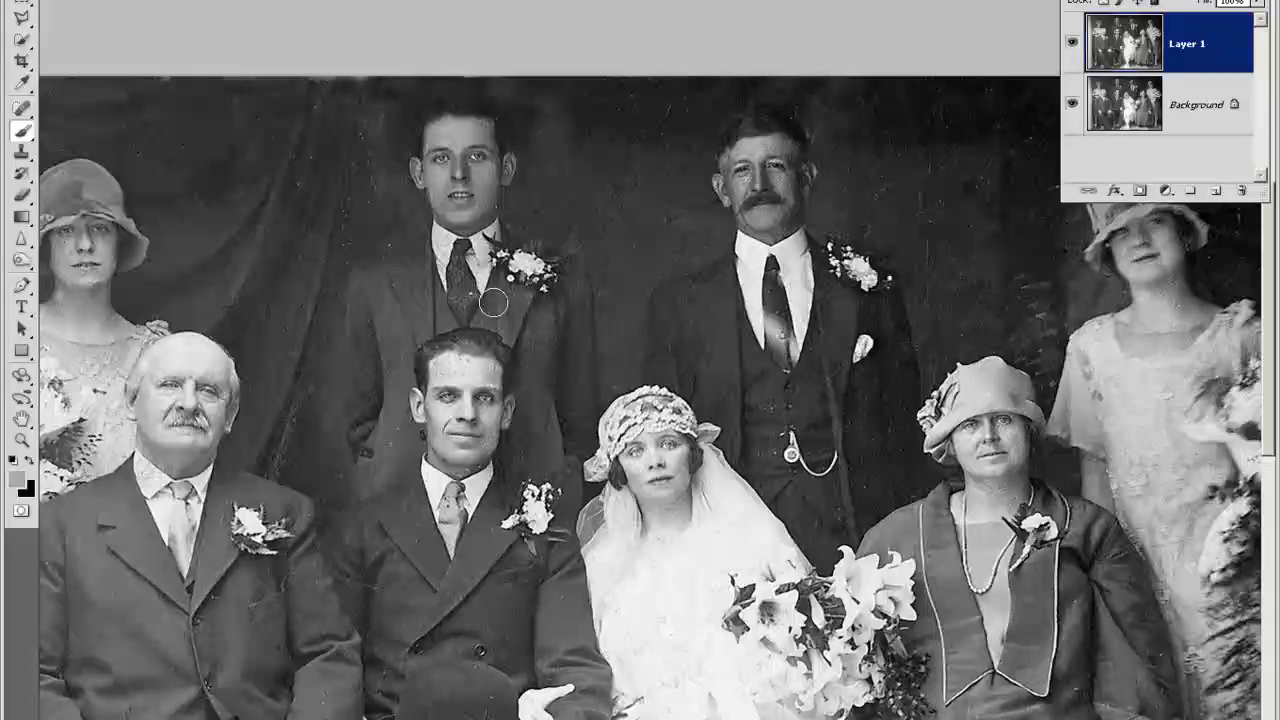
{"action": "mouse_move", "coordinate": [338, 397]}
{"action": "left_mouse_down"}
{"action": "mouse_move", "coordinate": [412, 361]}
{"action": "mouse_move", "coordinate": [488, 362]}
{"action": "mouse_move", "coordinate": [458, 385]}
{"action": "mouse_move", "coordinate": [440, 437]}
{"action": "mouse_move", "coordinate": [398, 317]}
{"action": "mouse_move", "coordinate": [313, 214]}
{"action": "left_mouse_up"}
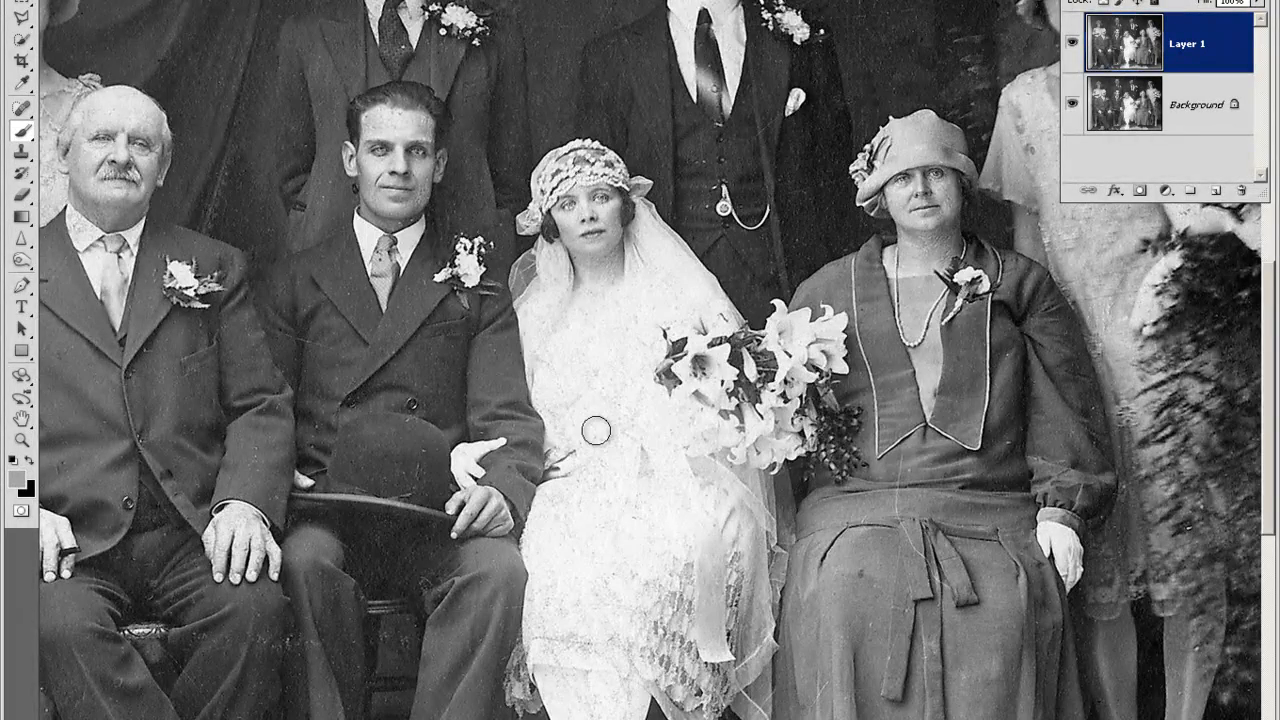
{"action": "key", "text": "ctrl+minus"}
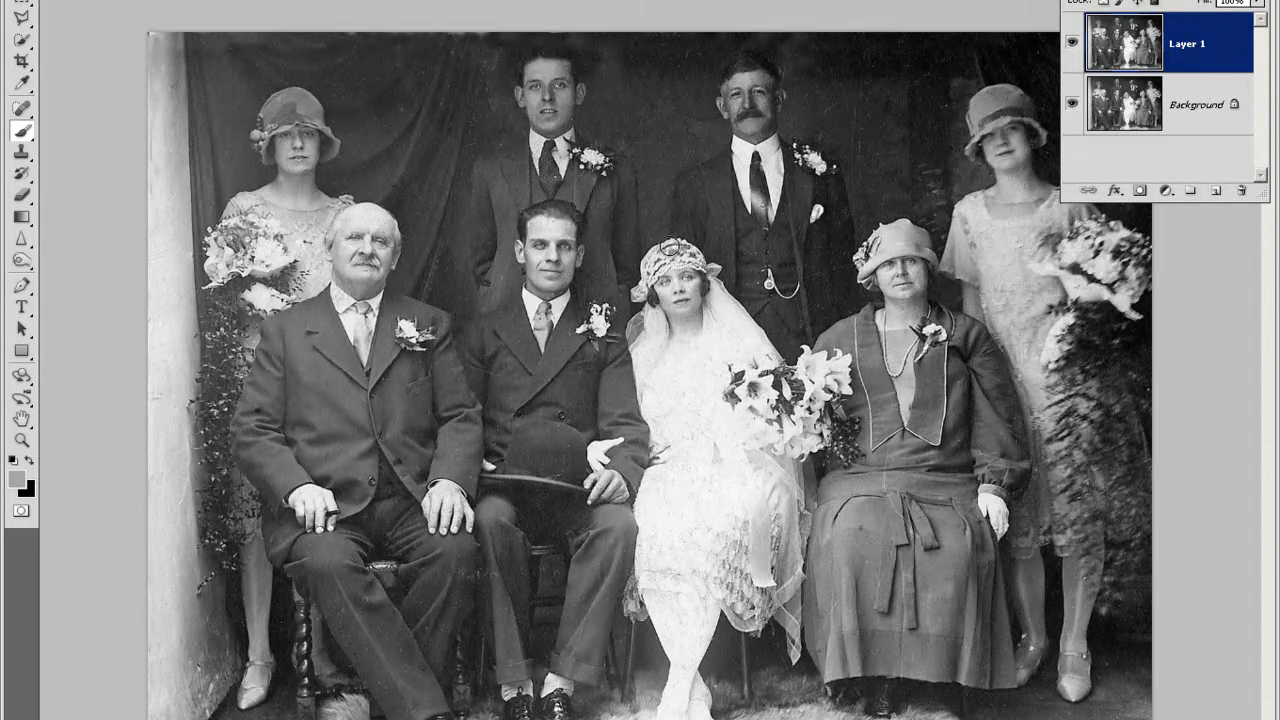
Step: Duplicate Layer 1 and start a Shadows/Highlights adjustment on the copy, comparing the bride's dress with and without its preview
{"action": "key", "text": "ctrl+j"}
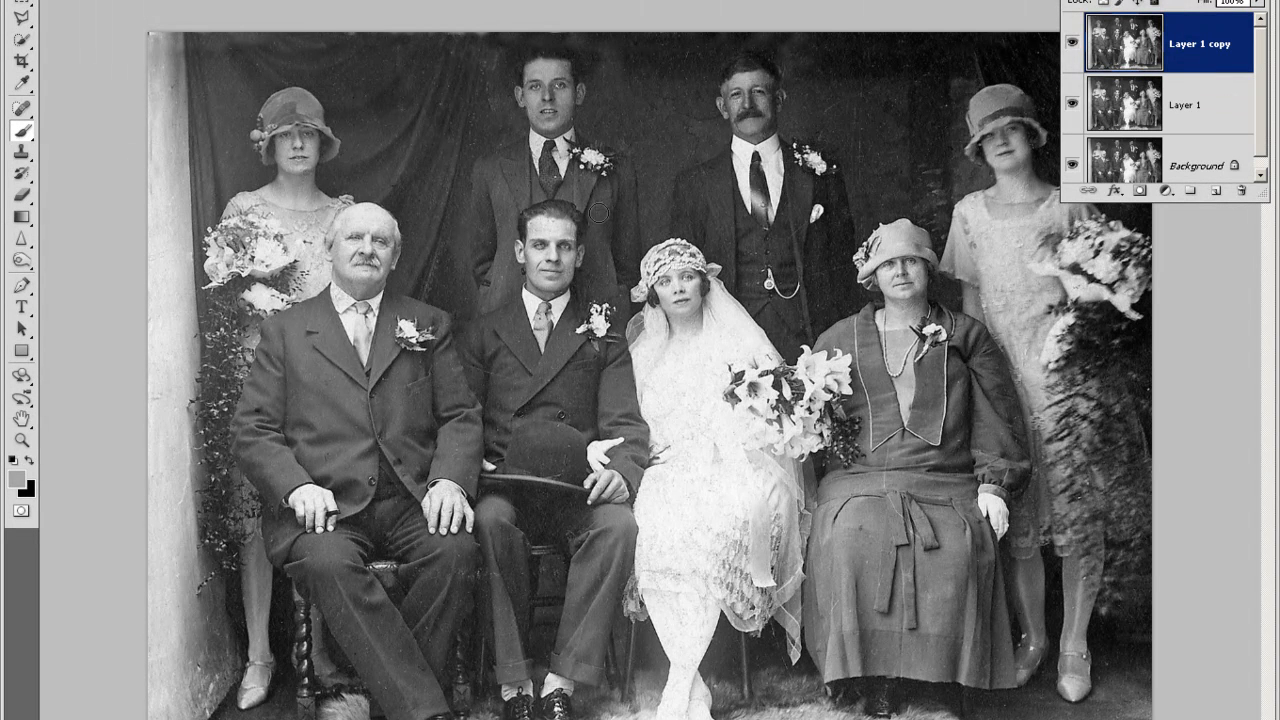
{"action": "key", "text": "alt+i"}
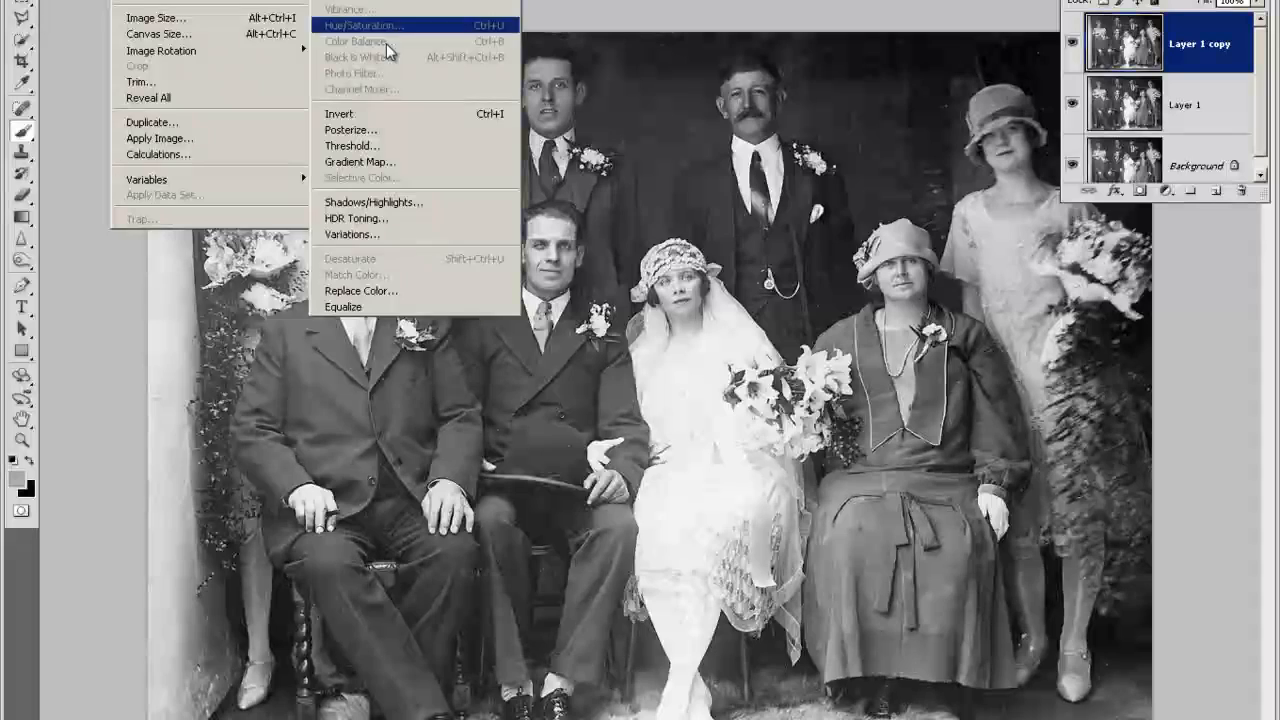
{"action": "left_click", "coordinate": [466, 198]}
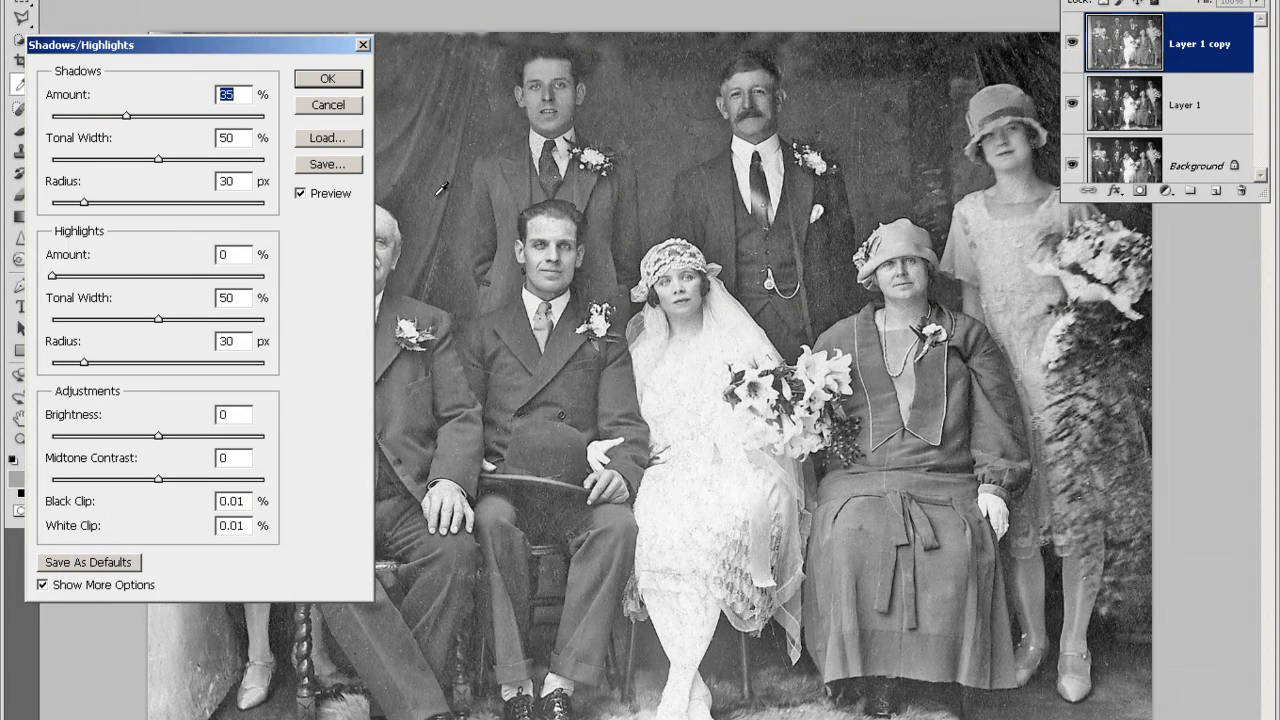
{"action": "key", "text": "ctrl+plus"}
{"action": "key", "text": "ctrl+plus"}
{"action": "key", "text": "ctrl+plus"}
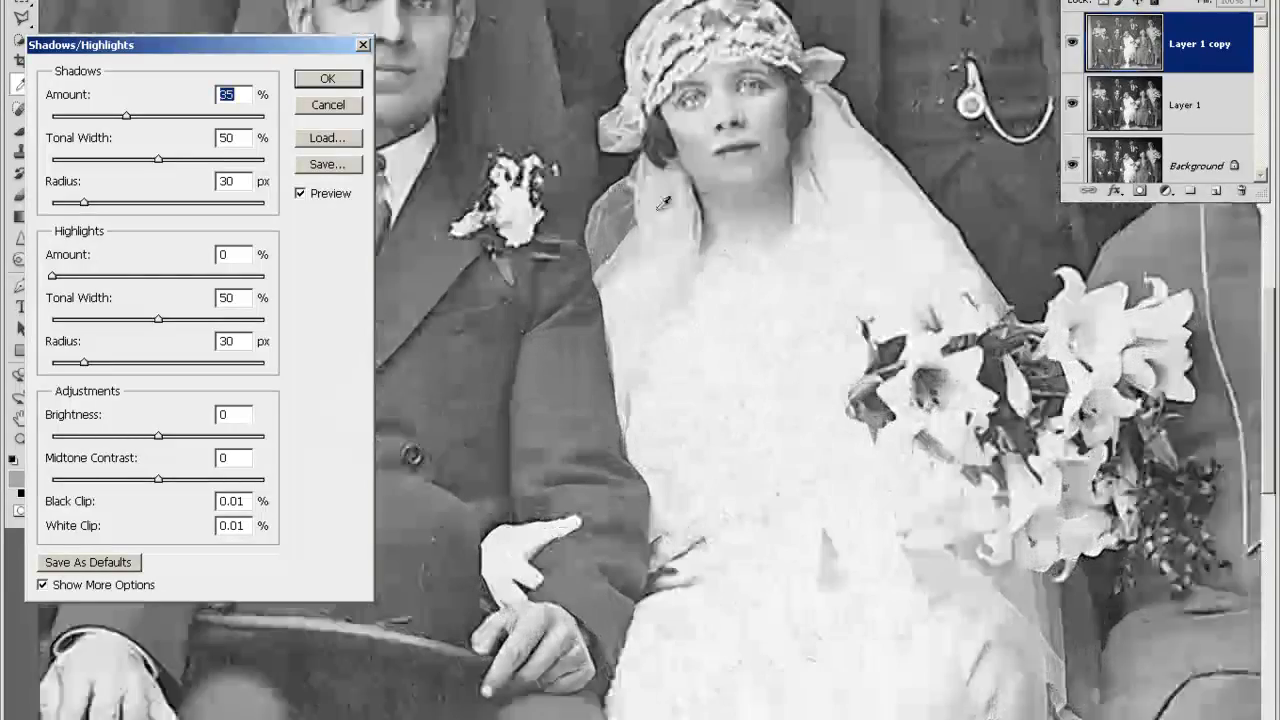
{"action": "left_click", "coordinate": [312, 192]}
{"action": "left_click", "coordinate": [312, 192]}
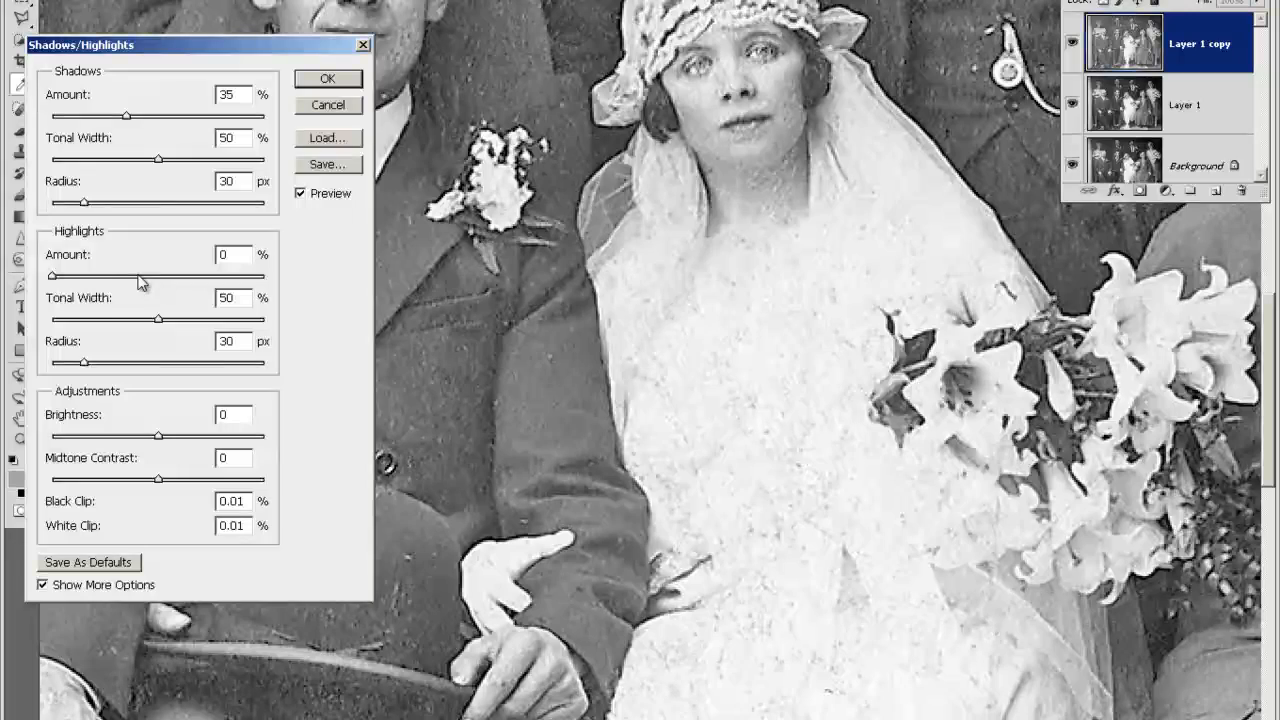
Step: Try a Highlights amount of 26% and tonal width of 27%, comparing the dress and whole photo with the unadjusted version
{"action": "left_click", "coordinate": [108, 278]}
{"action": "left_click", "coordinate": [109, 320]}
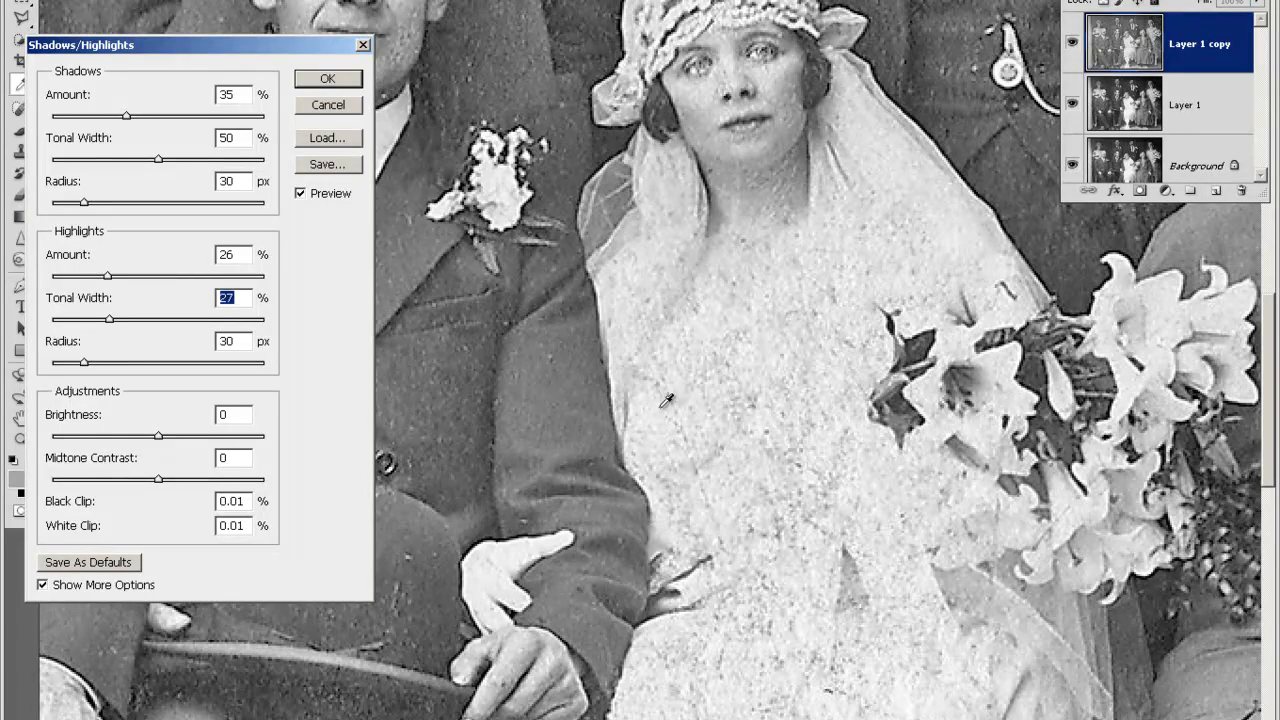
{"action": "left_click", "coordinate": [330, 198]}
{"action": "left_click", "coordinate": [330, 198]}
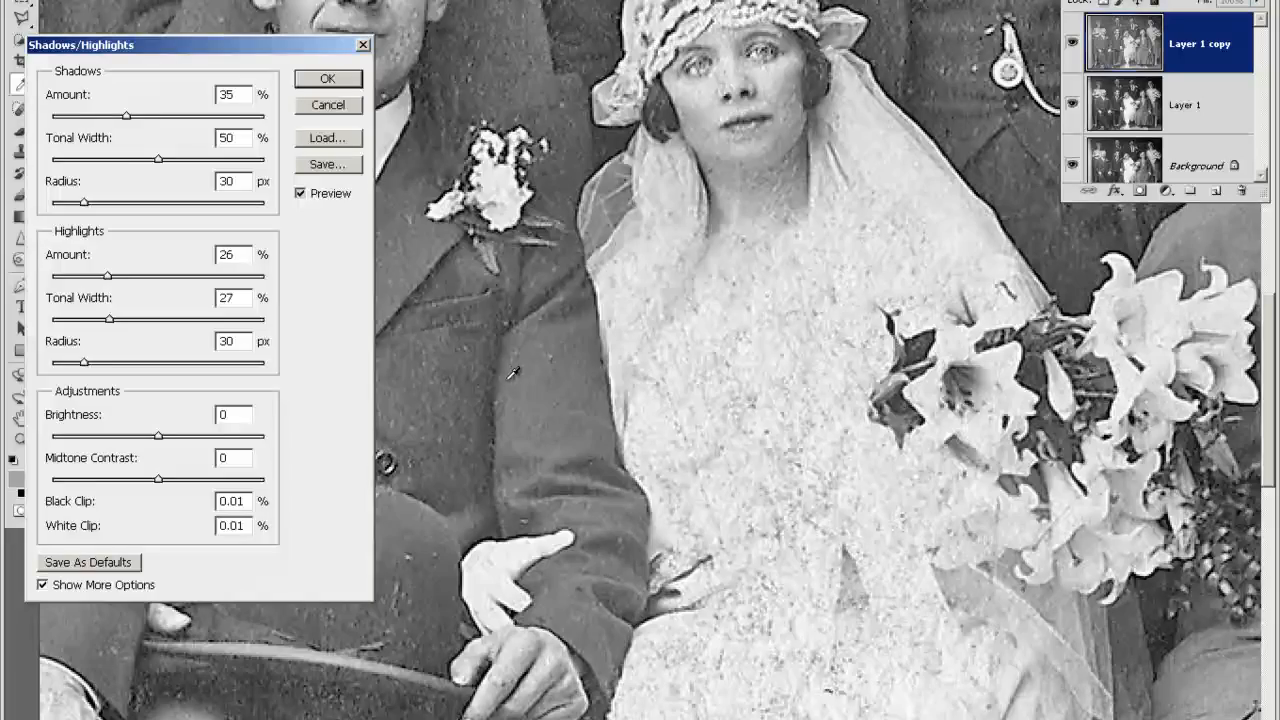
{"action": "key", "text": "p"}
{"action": "key", "text": "ctrl+0"}
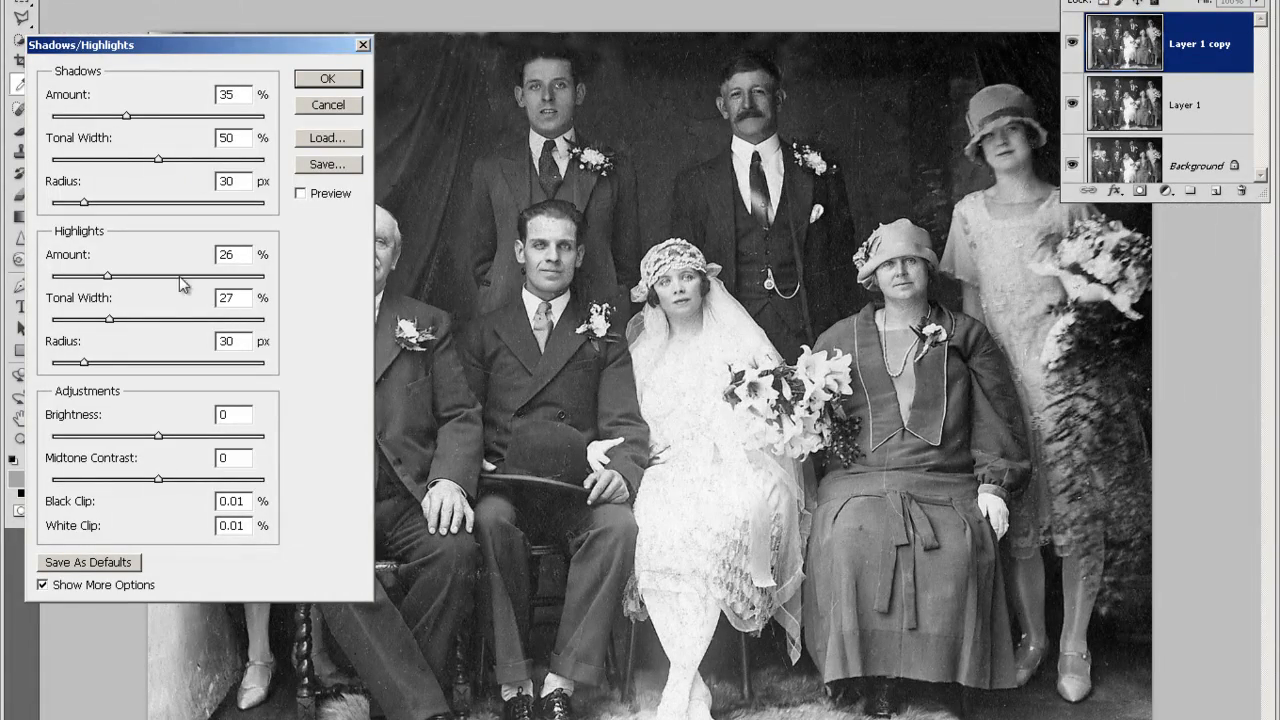
Step: Try a Shadows amount of 56% and tonal width of 65%, and compare the preview with the unadjusted photo
{"action": "left_click", "coordinate": [340, 194]}
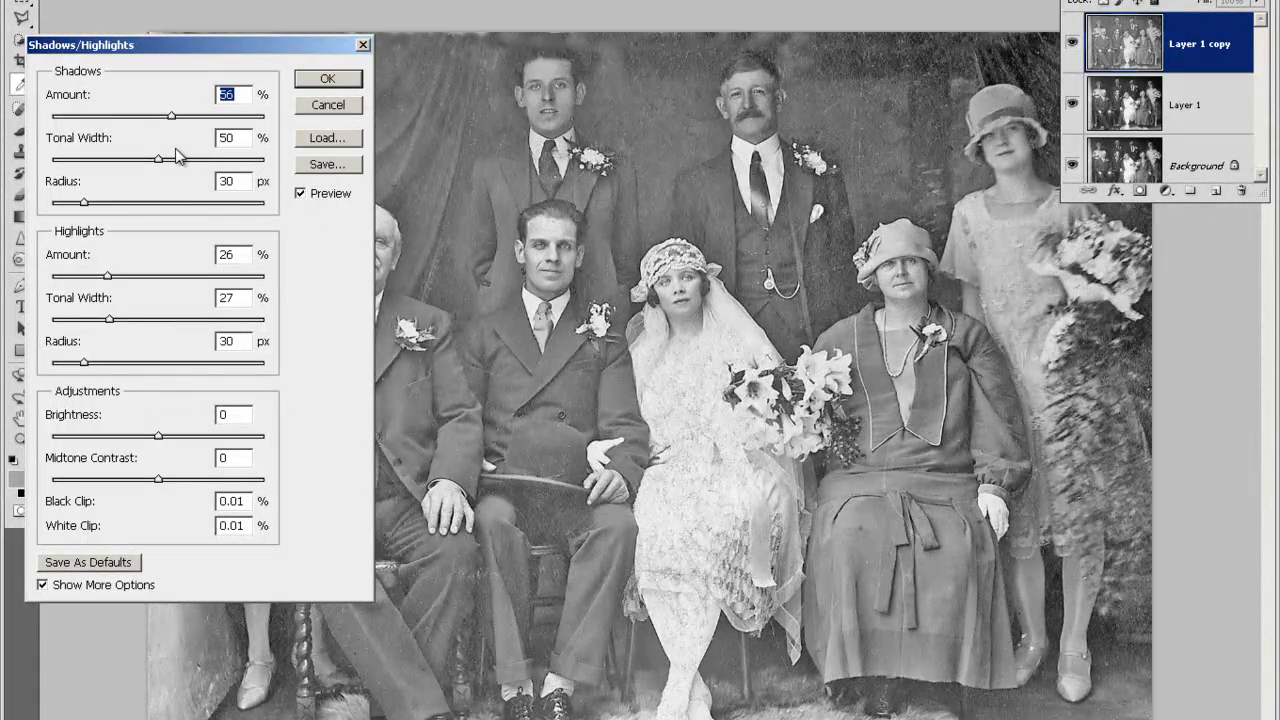
{"action": "left_click", "coordinate": [190, 160]}
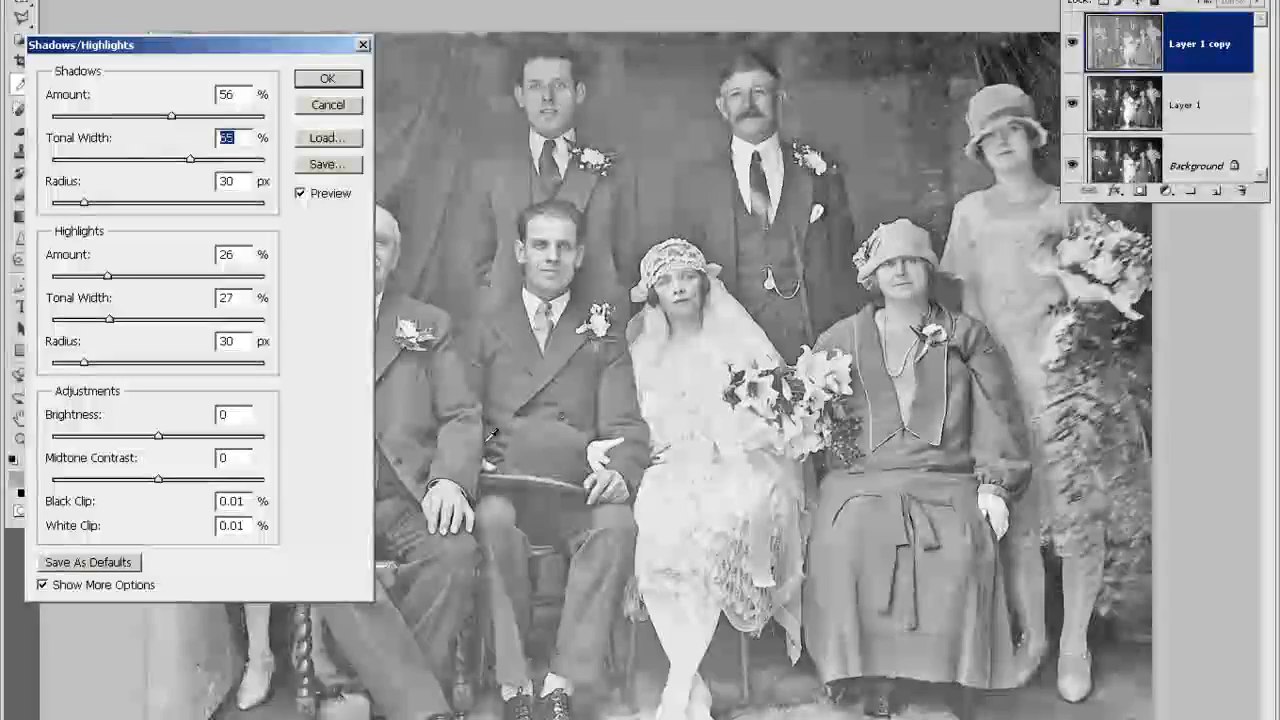
{"action": "left_click", "coordinate": [320, 195]}
{"action": "left_click", "coordinate": [319, 195]}
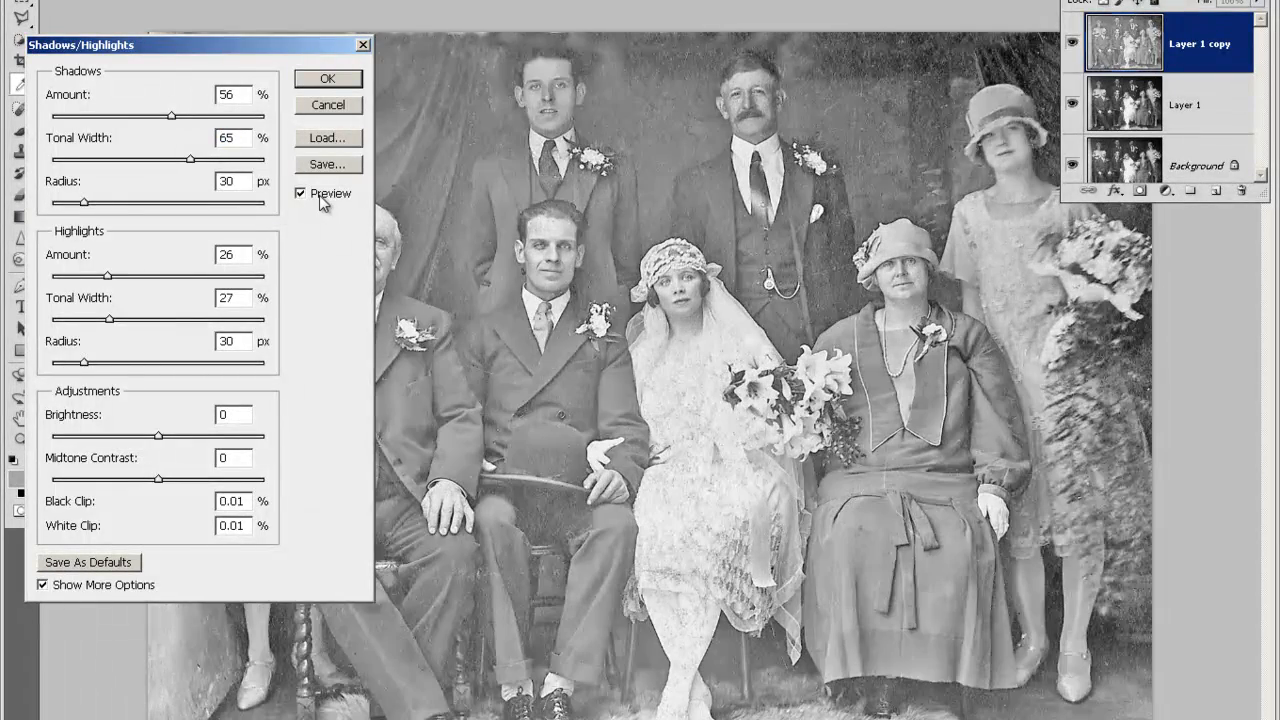
Step: Set the Shadows radius to 61 px, tonal width to 55% and amount to 31%, and compare the preview with the unadjusted photo
{"action": "left_click", "coordinate": [117, 203]}
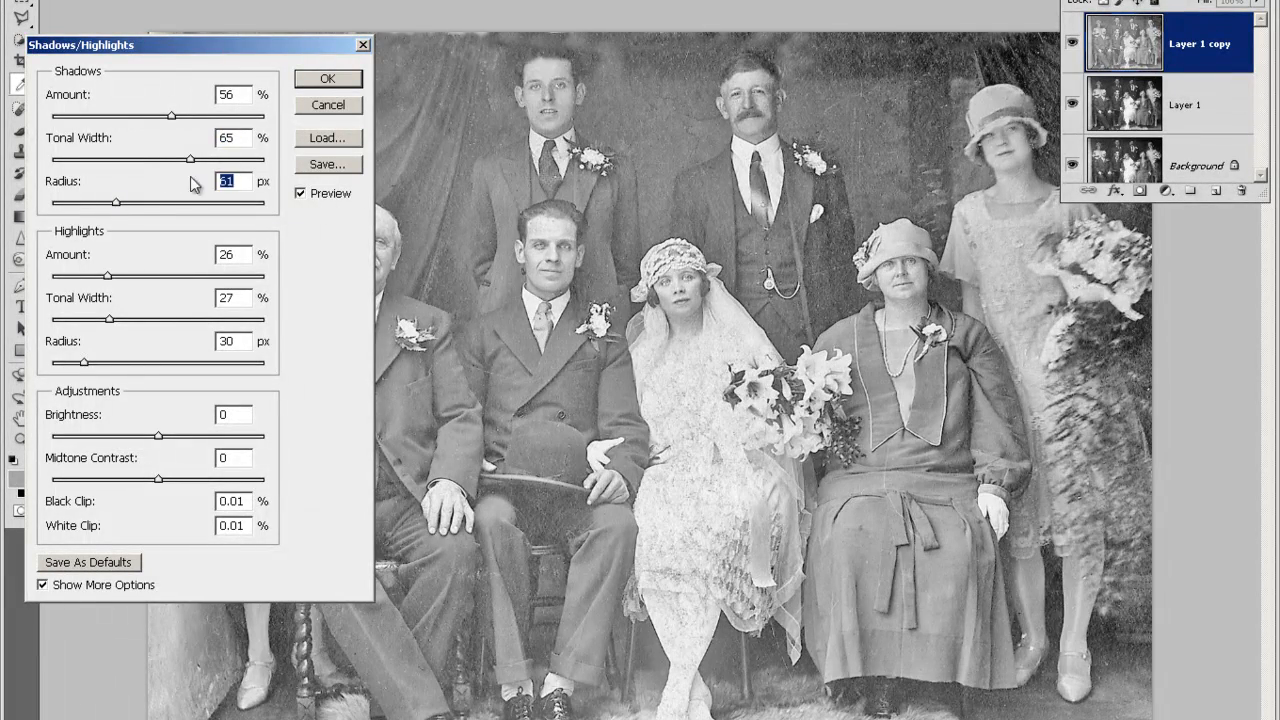
{"action": "left_click", "coordinate": [168, 160]}
{"action": "left_click", "coordinate": [117, 116]}
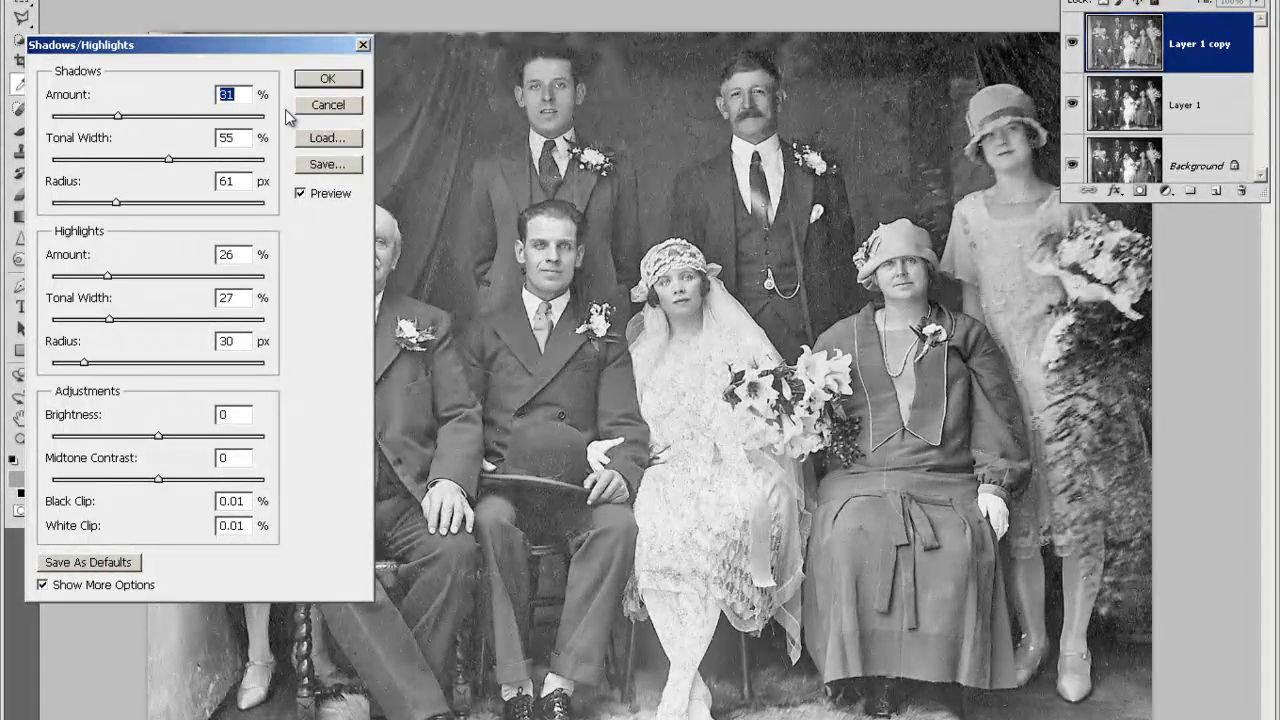
{"action": "left_click", "coordinate": [315, 200]}
{"action": "left_click", "coordinate": [318, 204]}
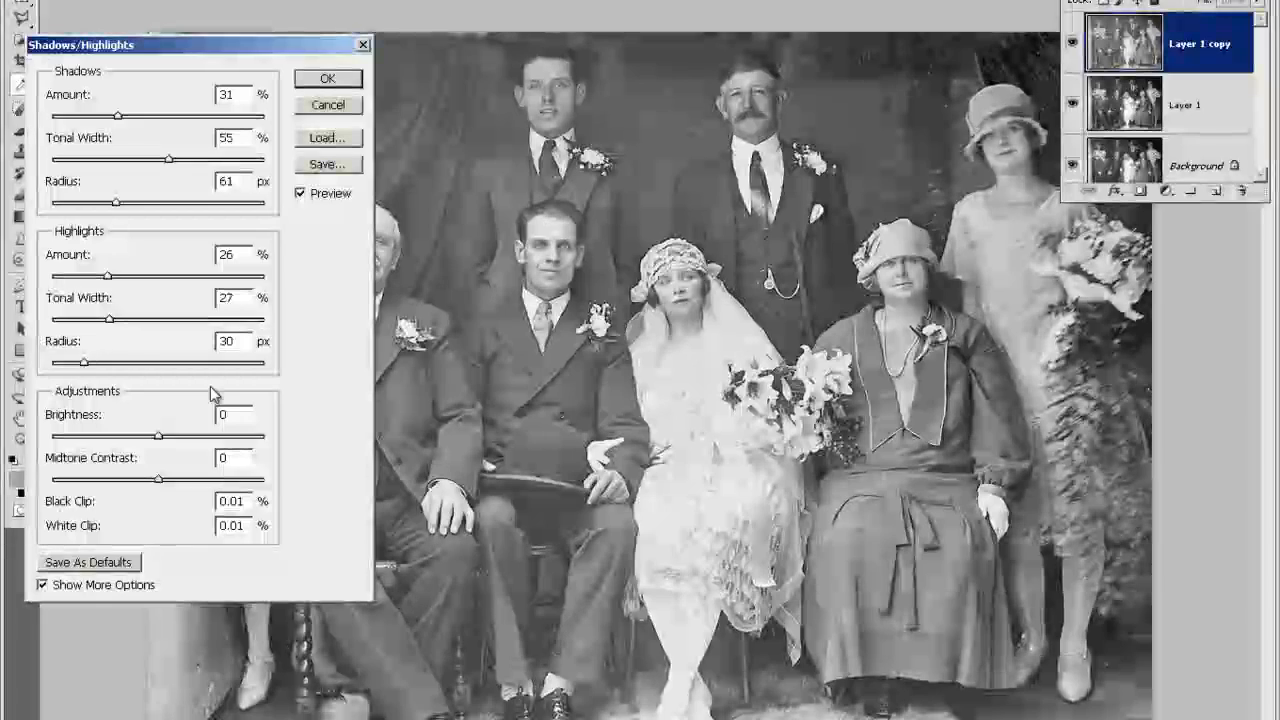
Step: Set the Highlights tonal width to 34% and amount to 60%, compare before and after, and apply the Shadows/Highlights adjustment
{"action": "left_click", "coordinate": [141, 320]}
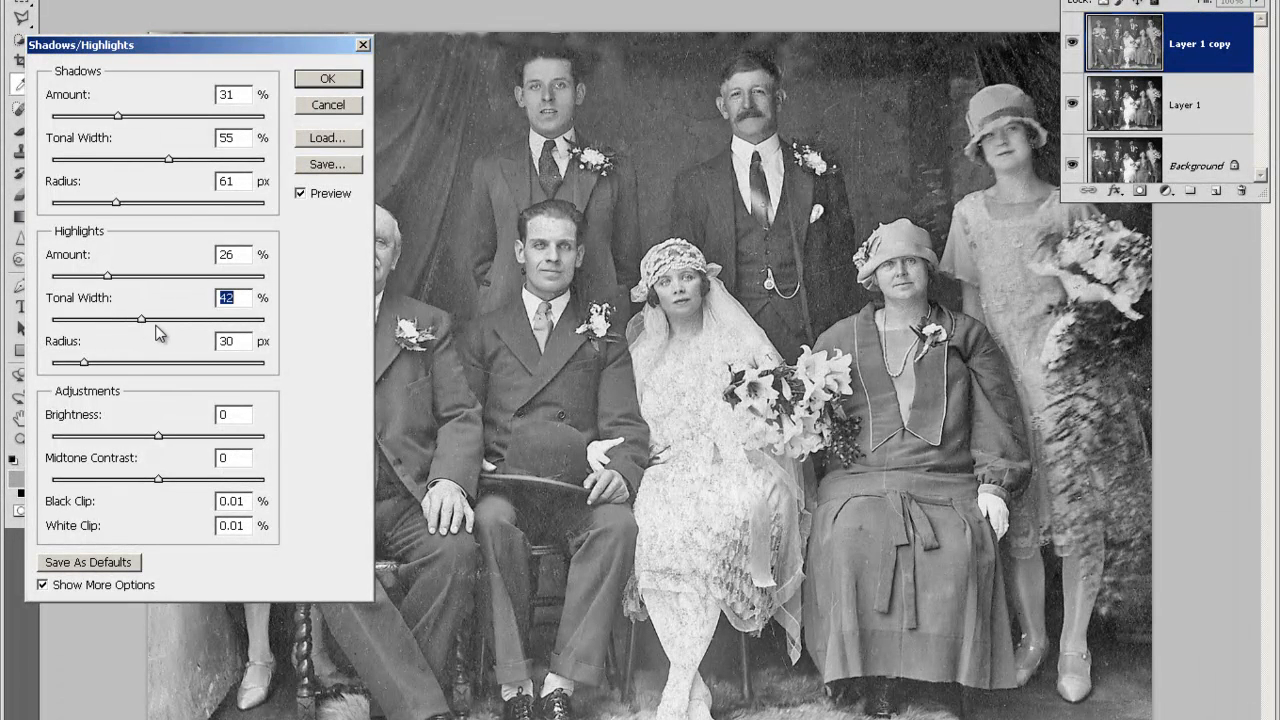
{"action": "left_click_drag", "start_coordinate": [139, 324], "coordinate": [125, 320]}
{"action": "left_click", "coordinate": [206, 277]}
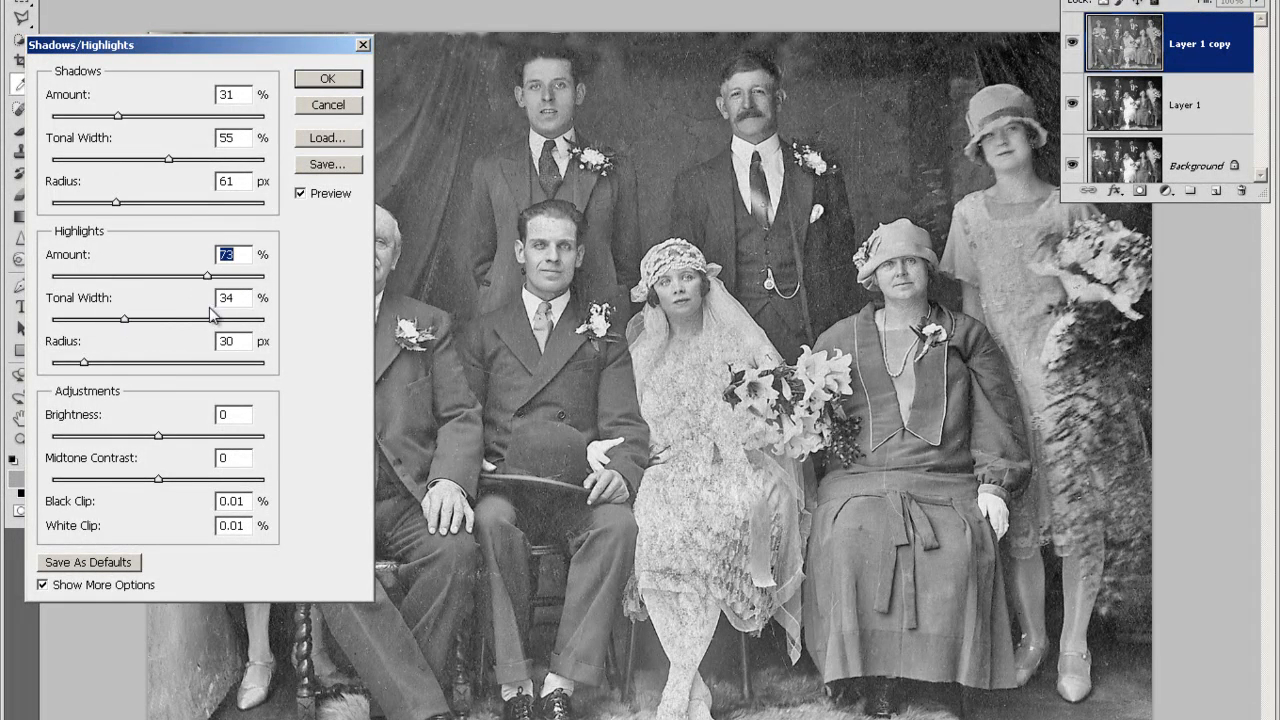
{"action": "left_click", "coordinate": [180, 277]}
{"action": "left_click", "coordinate": [338, 198]}
{"action": "left_click", "coordinate": [338, 198]}
{"action": "left_click", "coordinate": [338, 198]}
{"action": "left_click", "coordinate": [338, 198]}
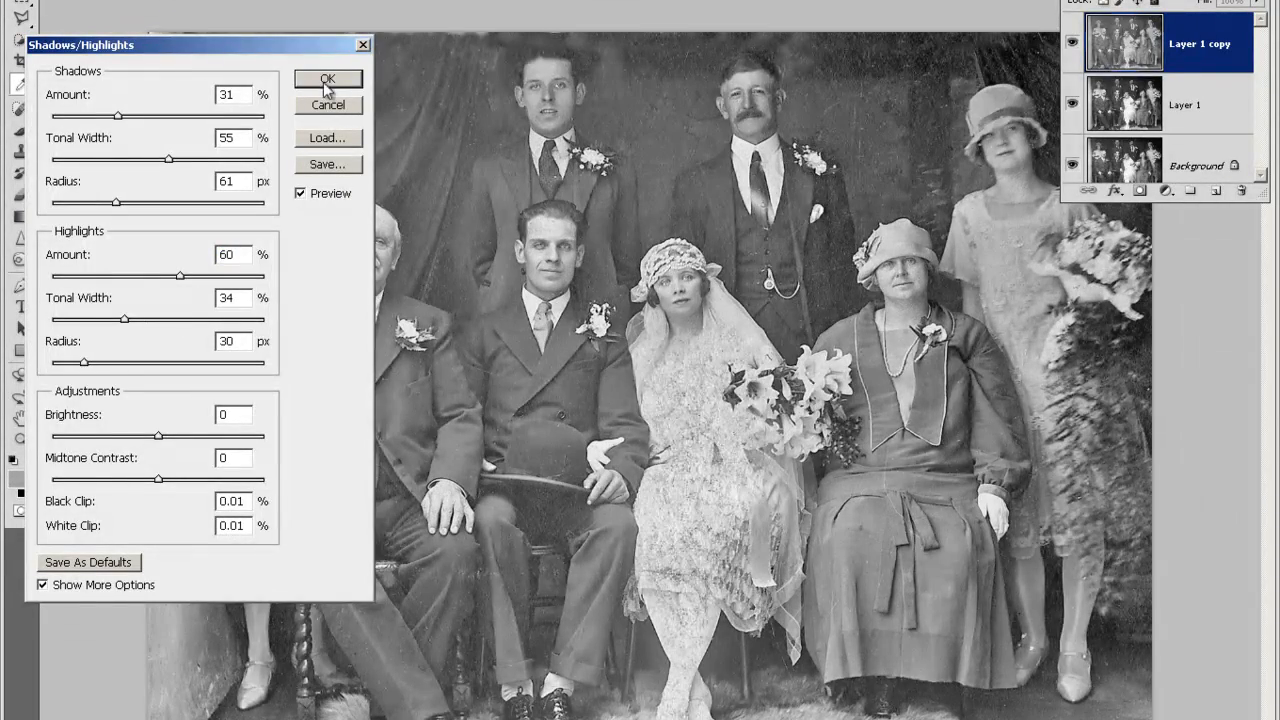
{"action": "left_click", "coordinate": [326, 80]}
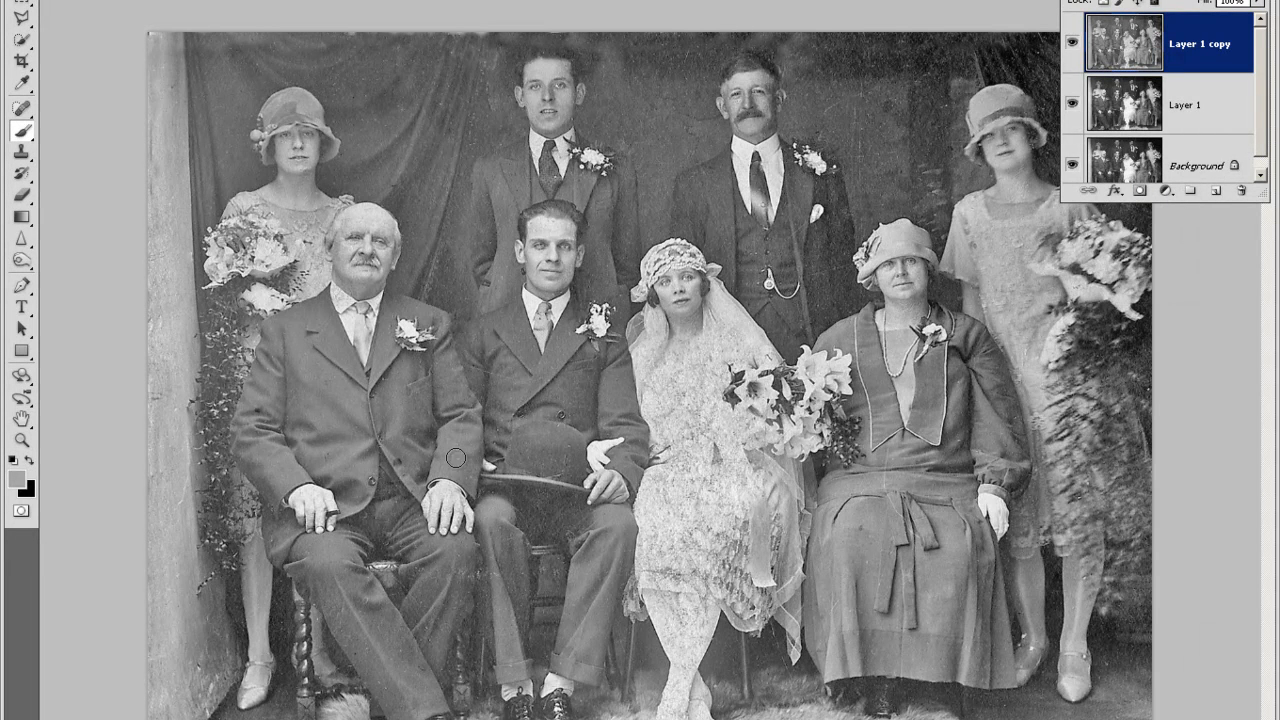
Step: Compare the photo with and without Layer 1 copy, and add a black mask that hides the whole layer
{"action": "left_click", "coordinate": [1072, 43]}
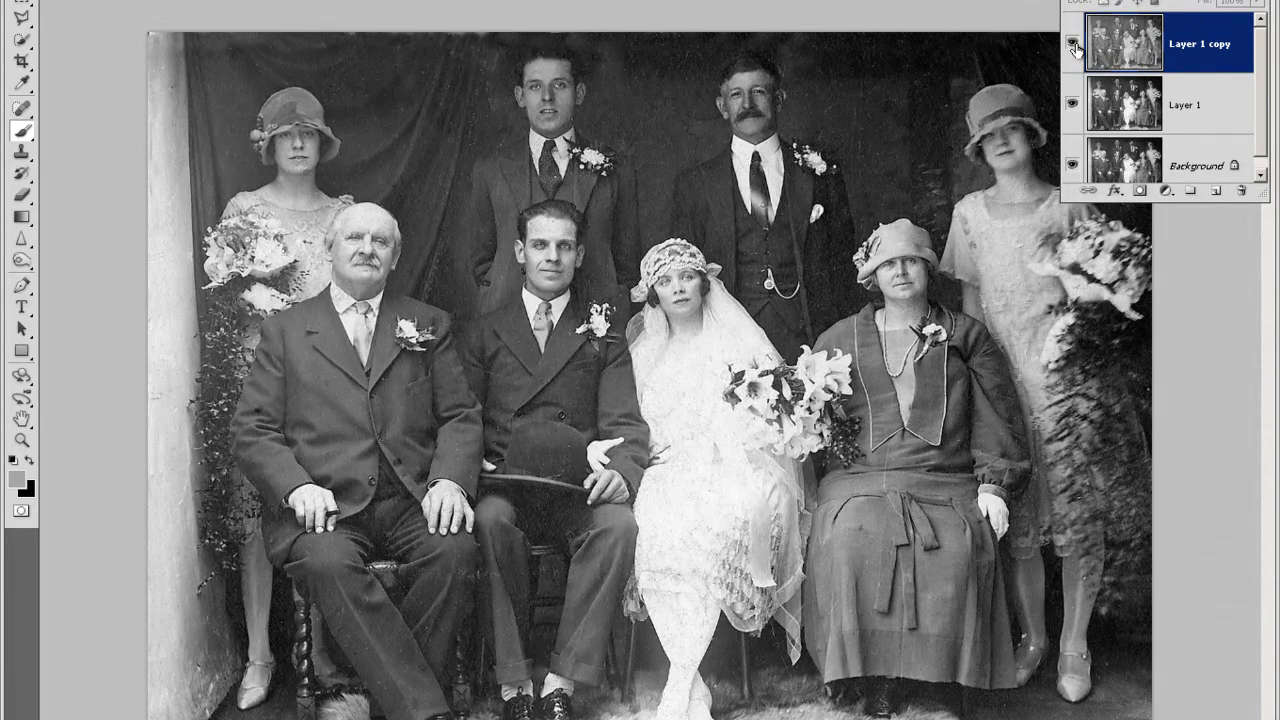
{"action": "left_click", "coordinate": [1074, 47]}
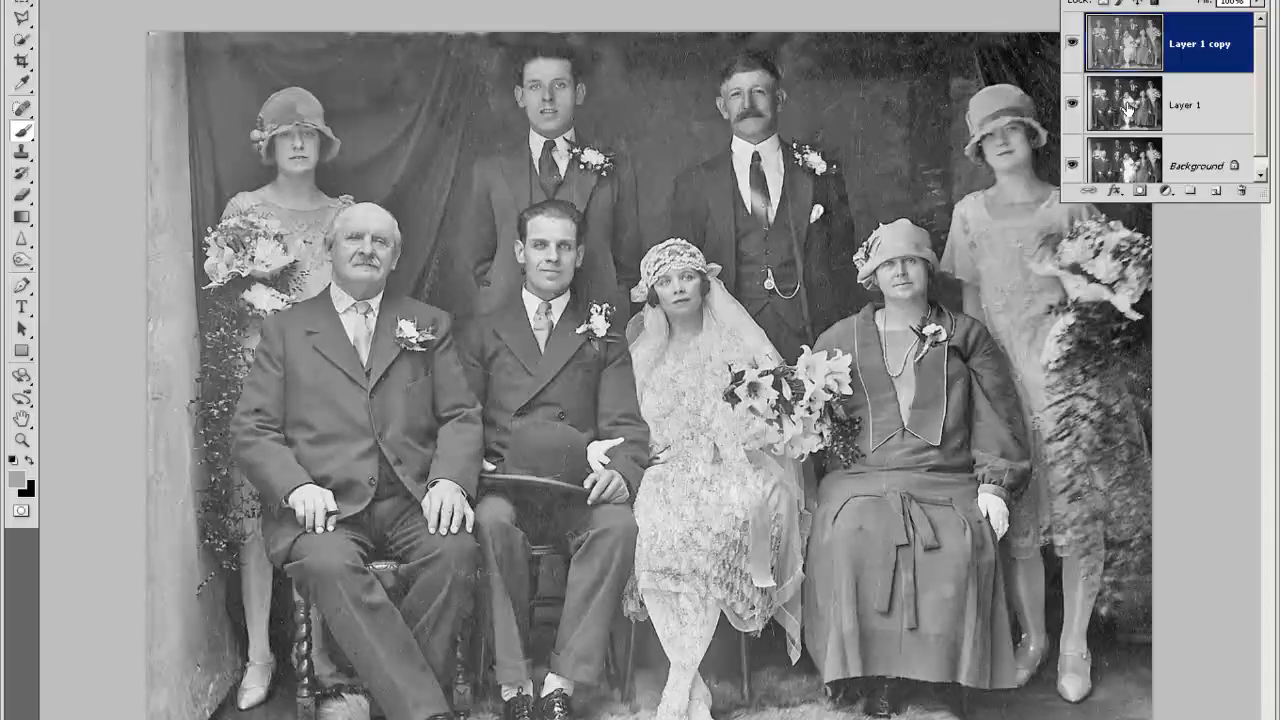
{"action": "left_click", "coordinate": [1140, 191], "text": "alt"}
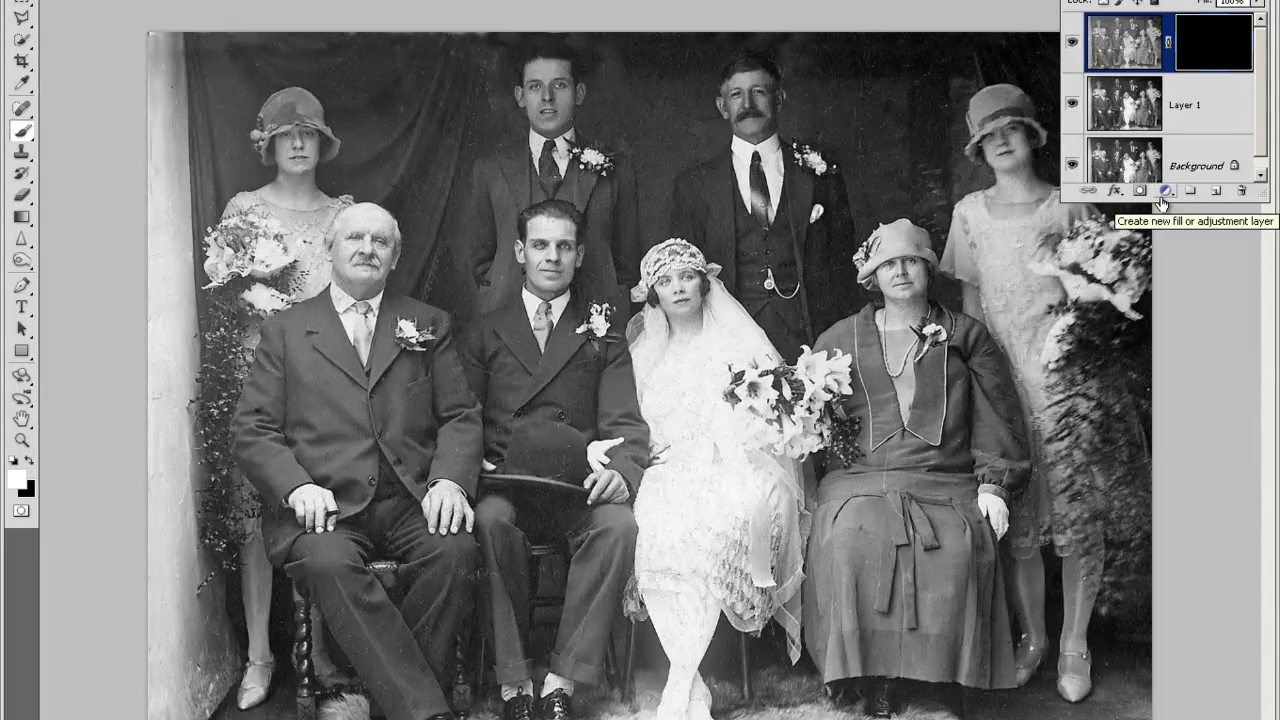
{"action": "scroll", "coordinate": [700, 360], "scroll_direction": "up", "scroll_amount": 4}
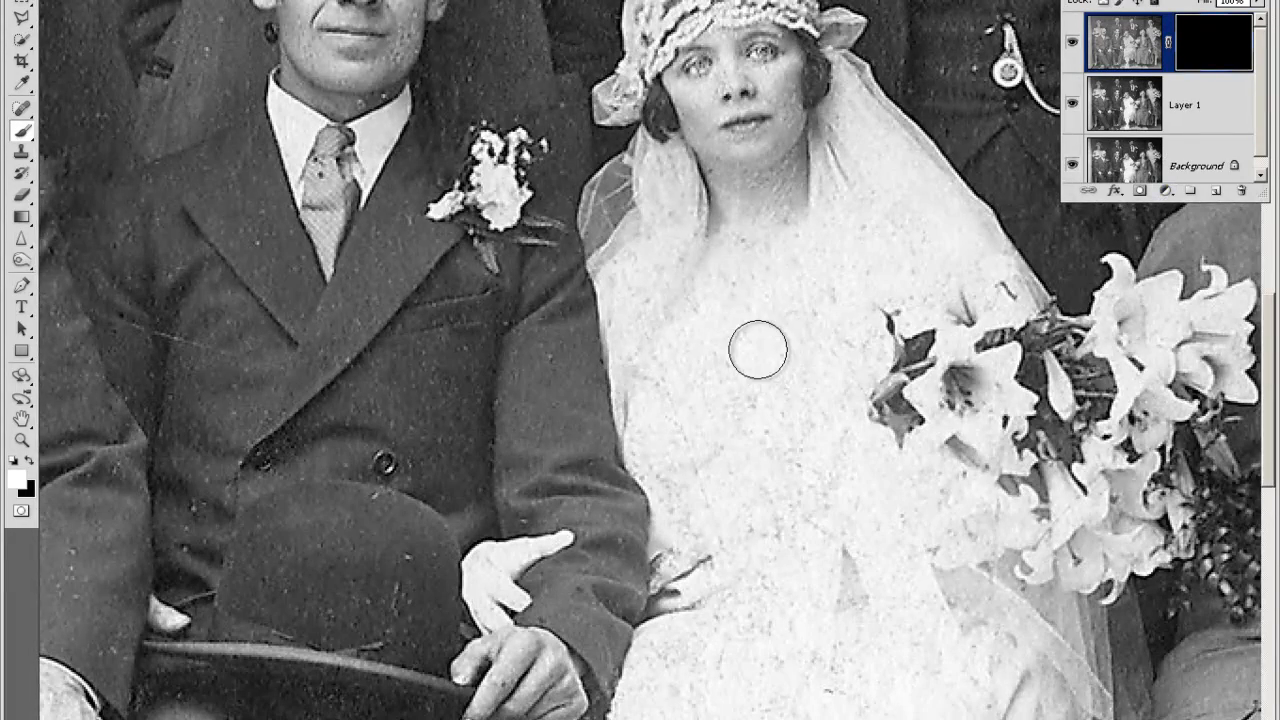